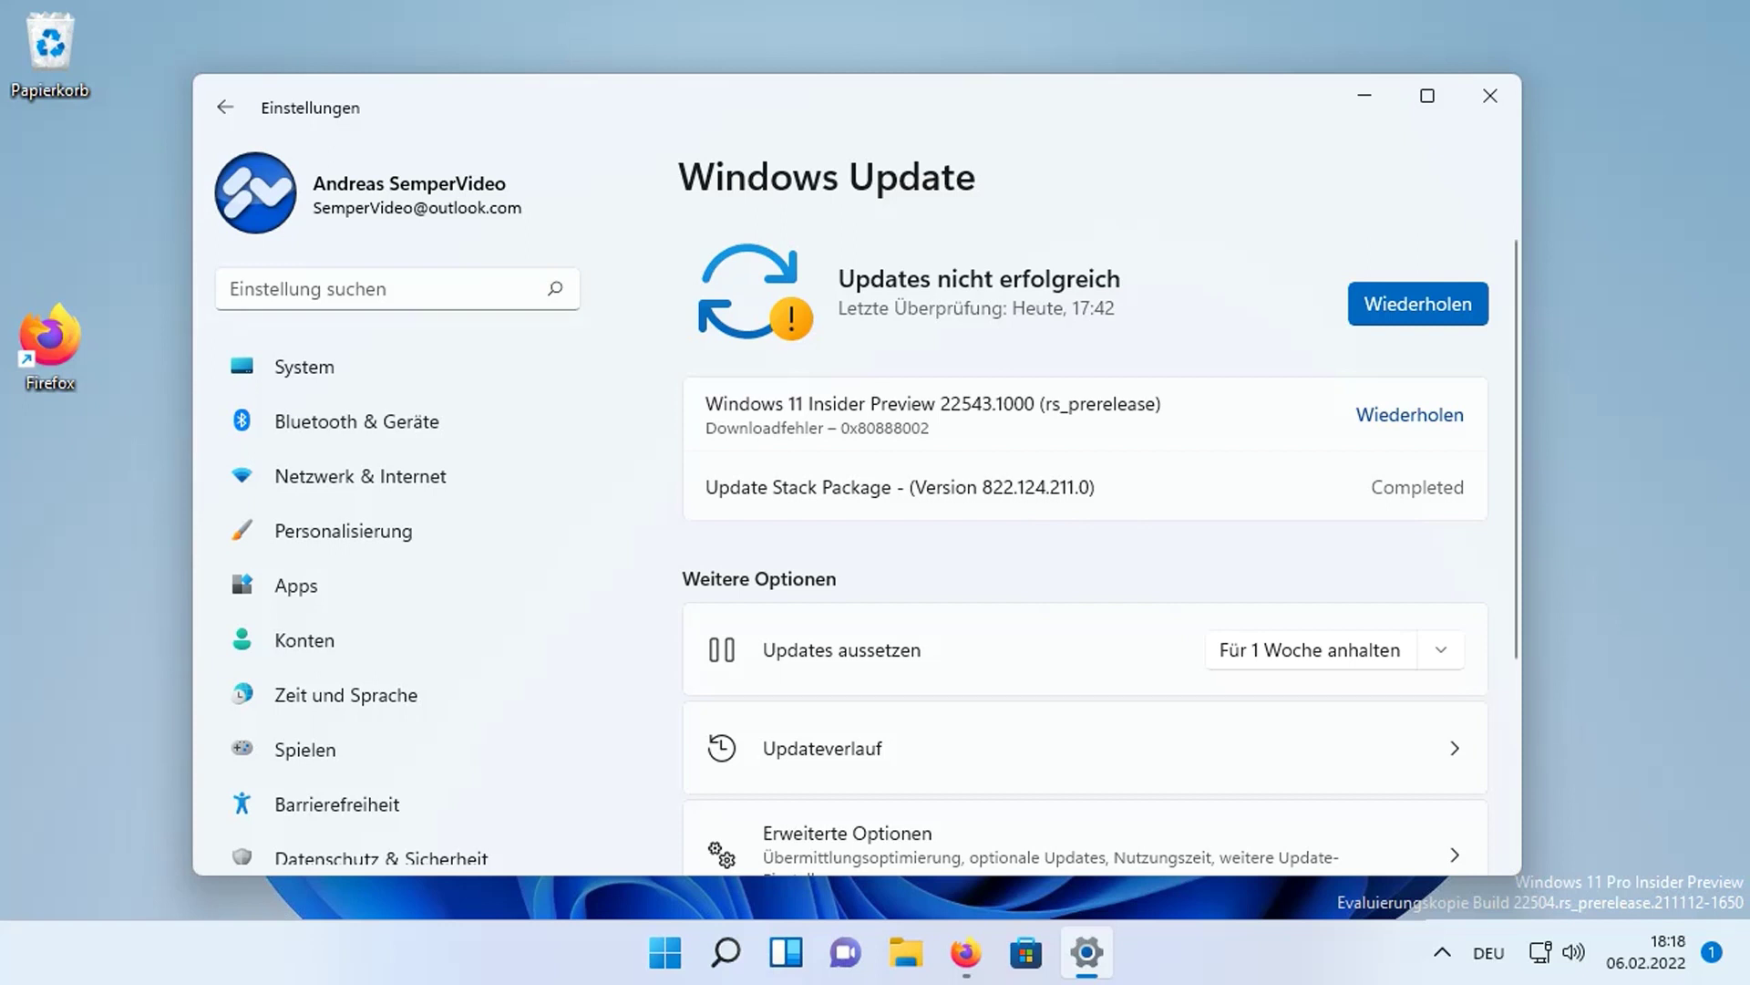
Step: Switch to Firefox and download the MediaCreationTool.bat GitHub repository as a ZIP, saving the file to disk
{"action": "left_click", "coordinate": [966, 953]}
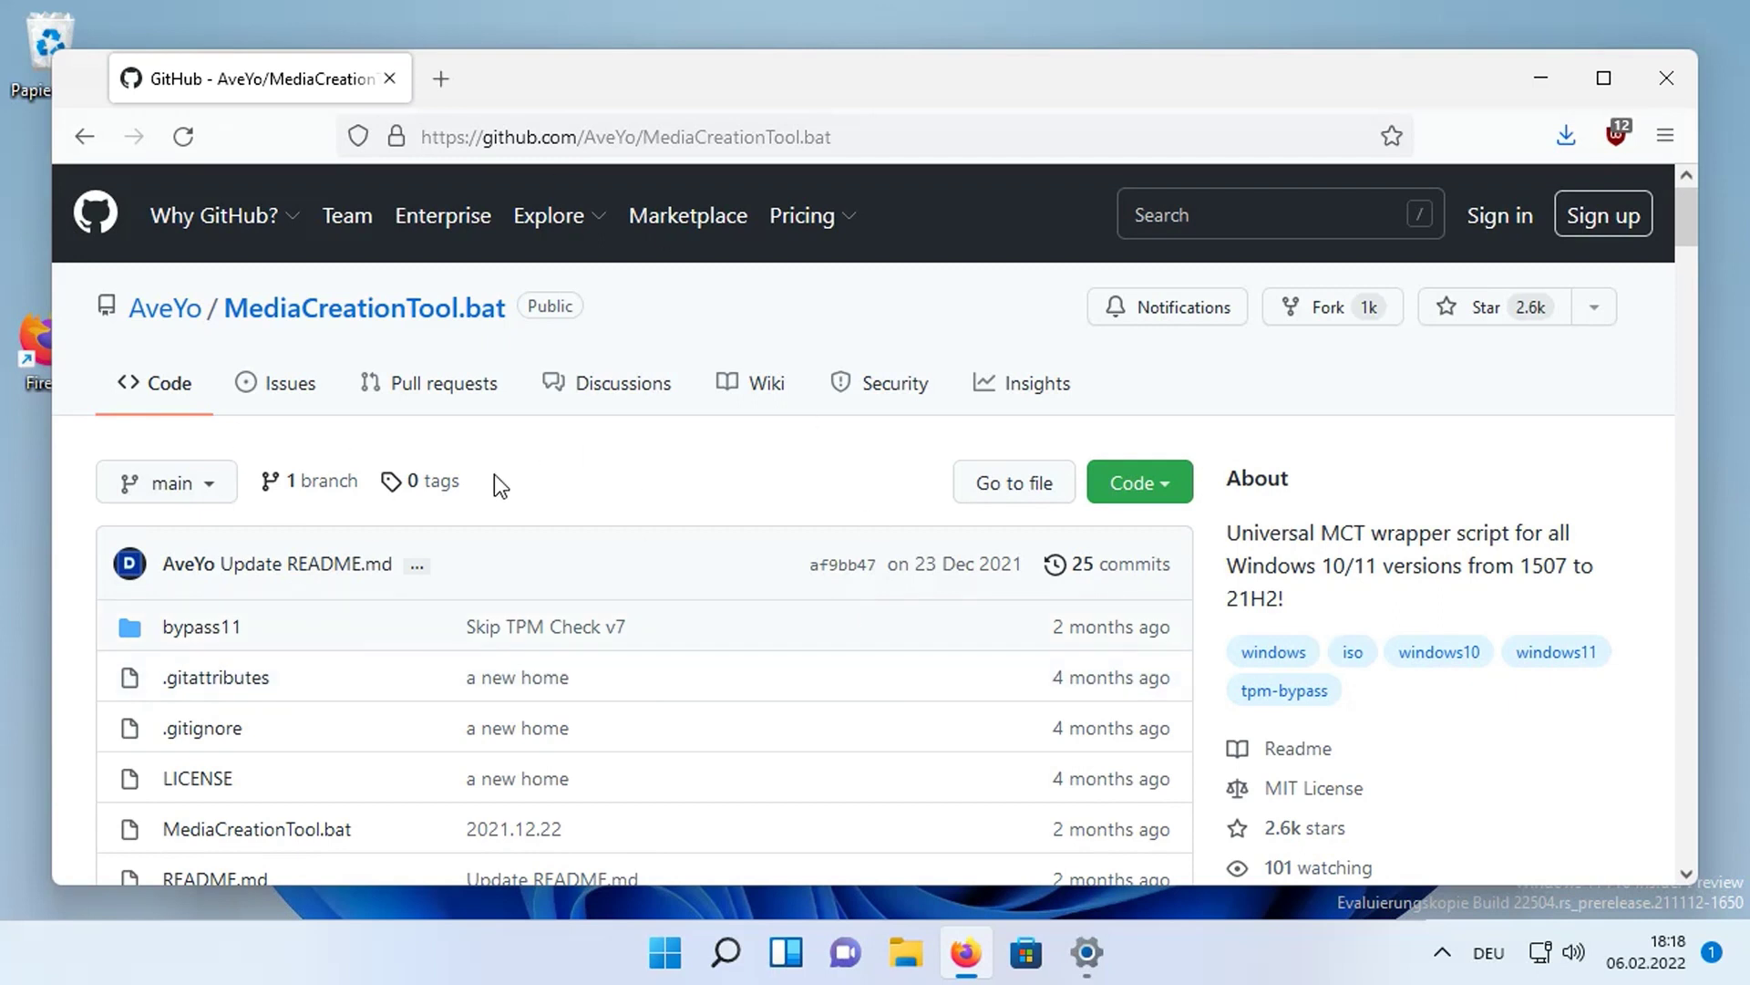
{"action": "left_click", "coordinate": [1167, 490]}
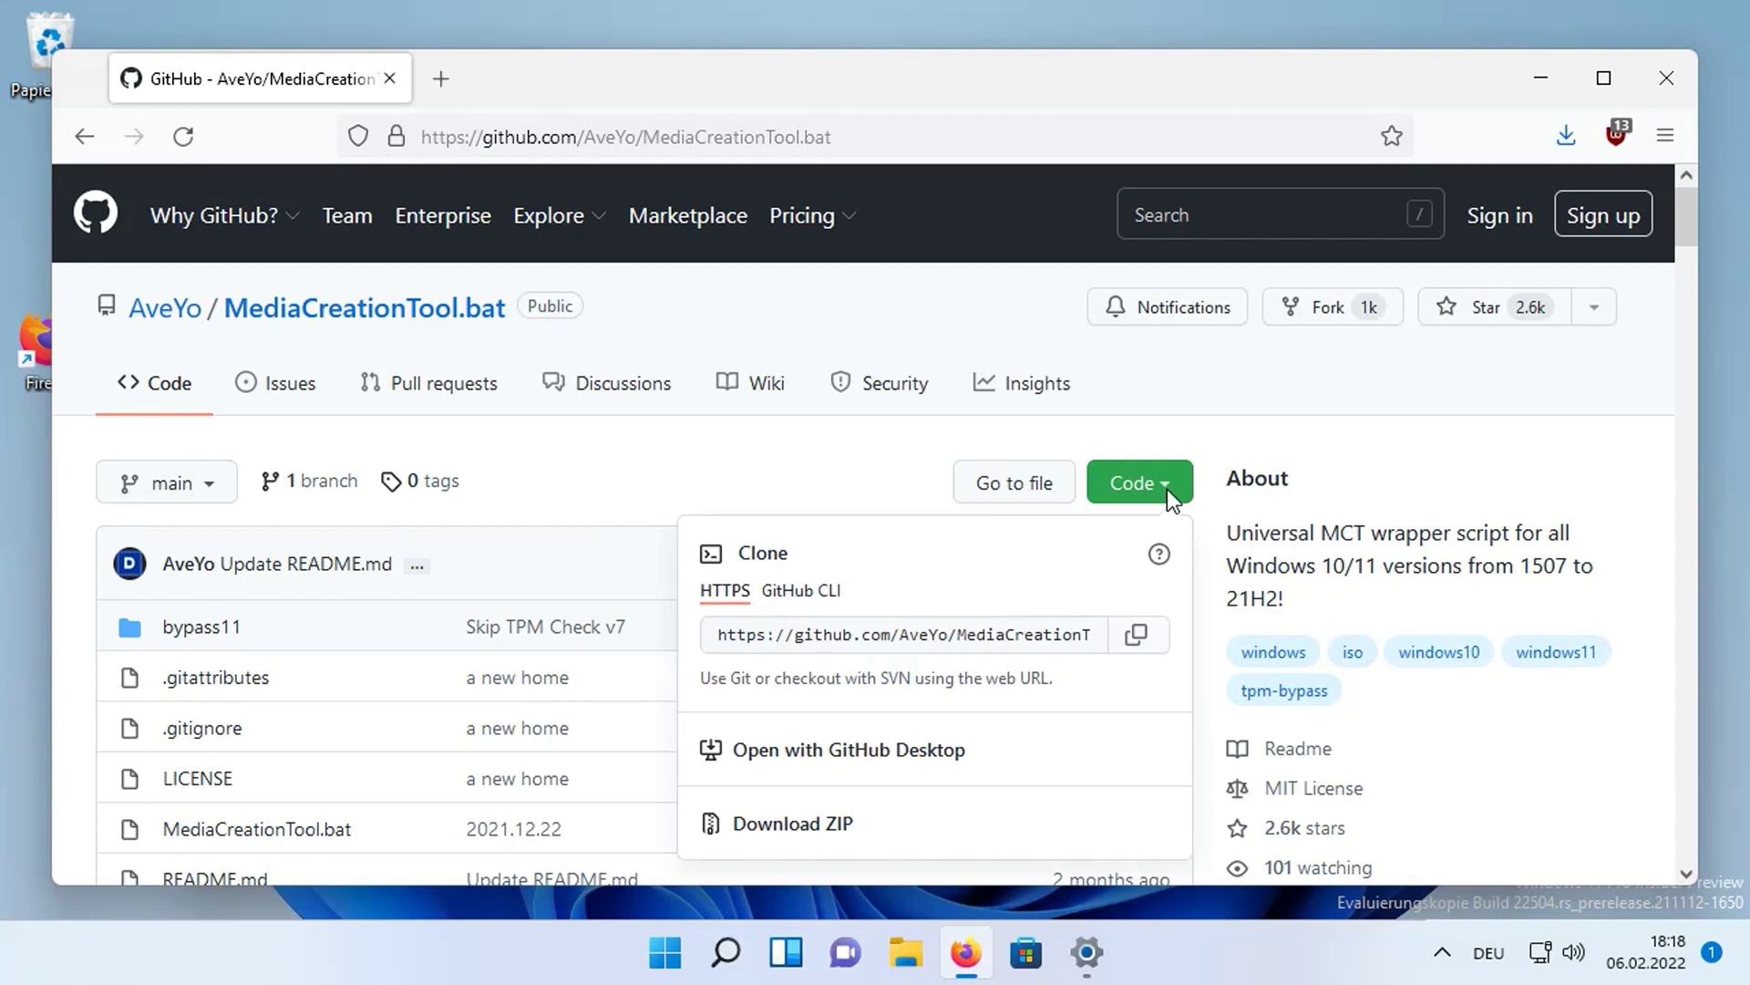
{"action": "left_click", "coordinate": [759, 826]}
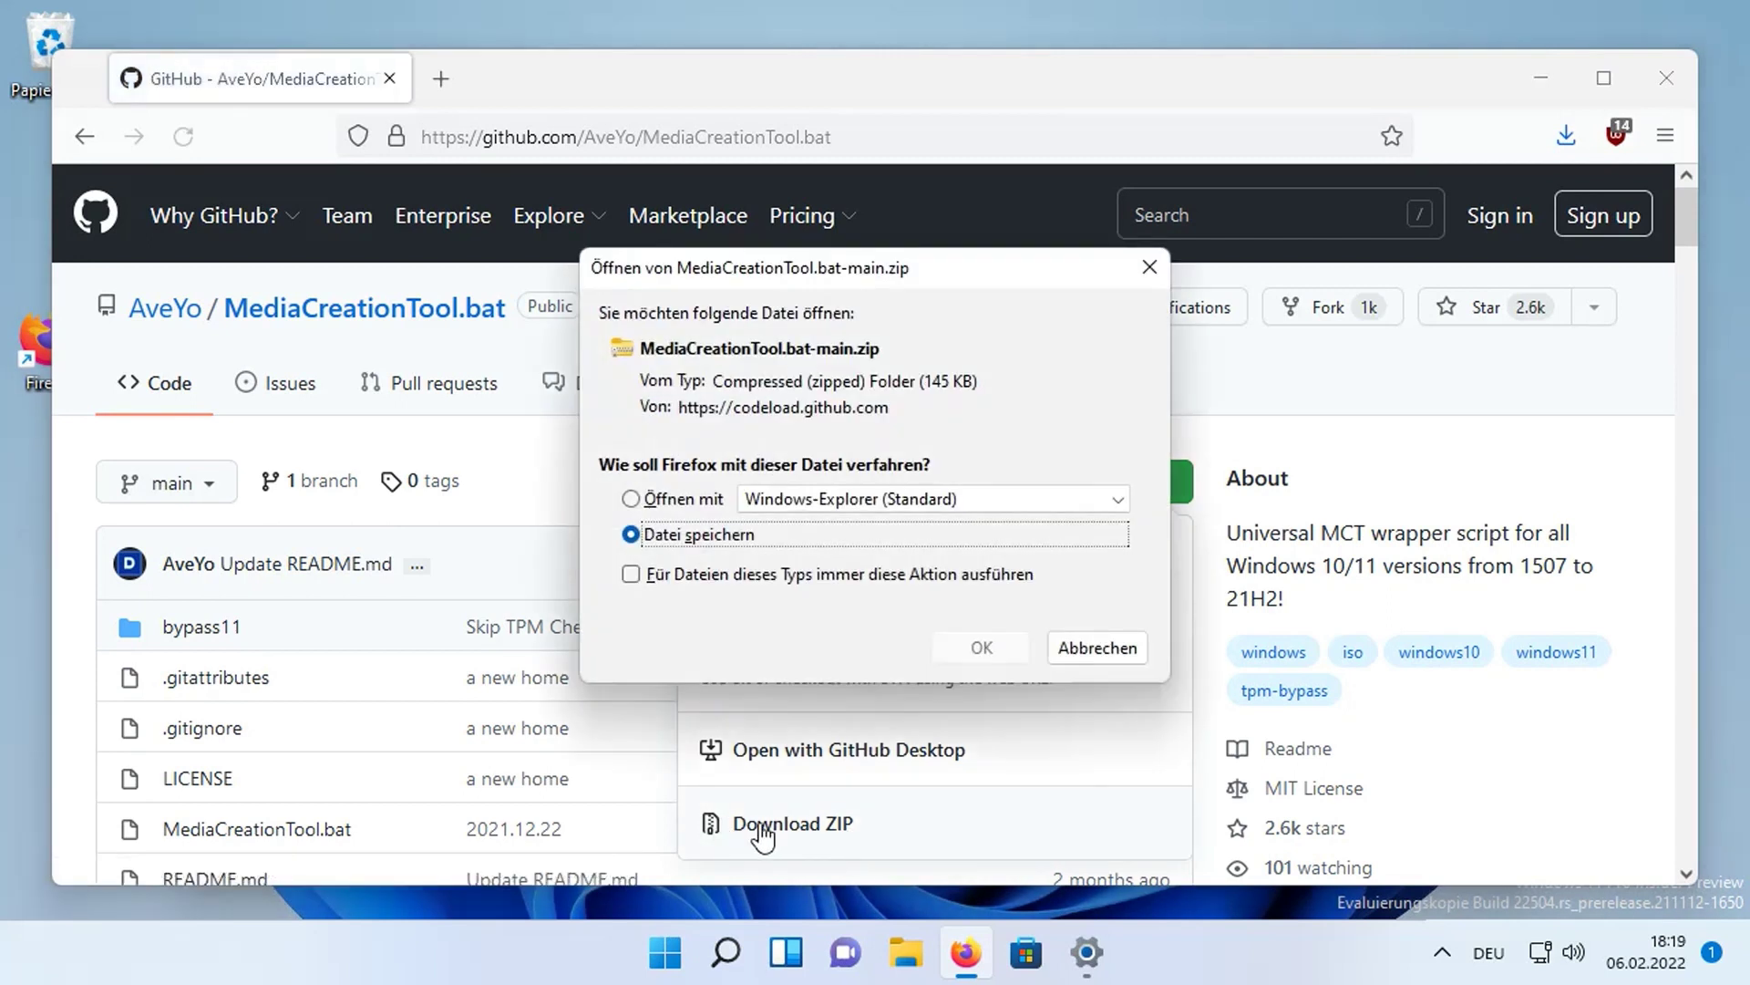
{"action": "left_click", "coordinate": [983, 636]}
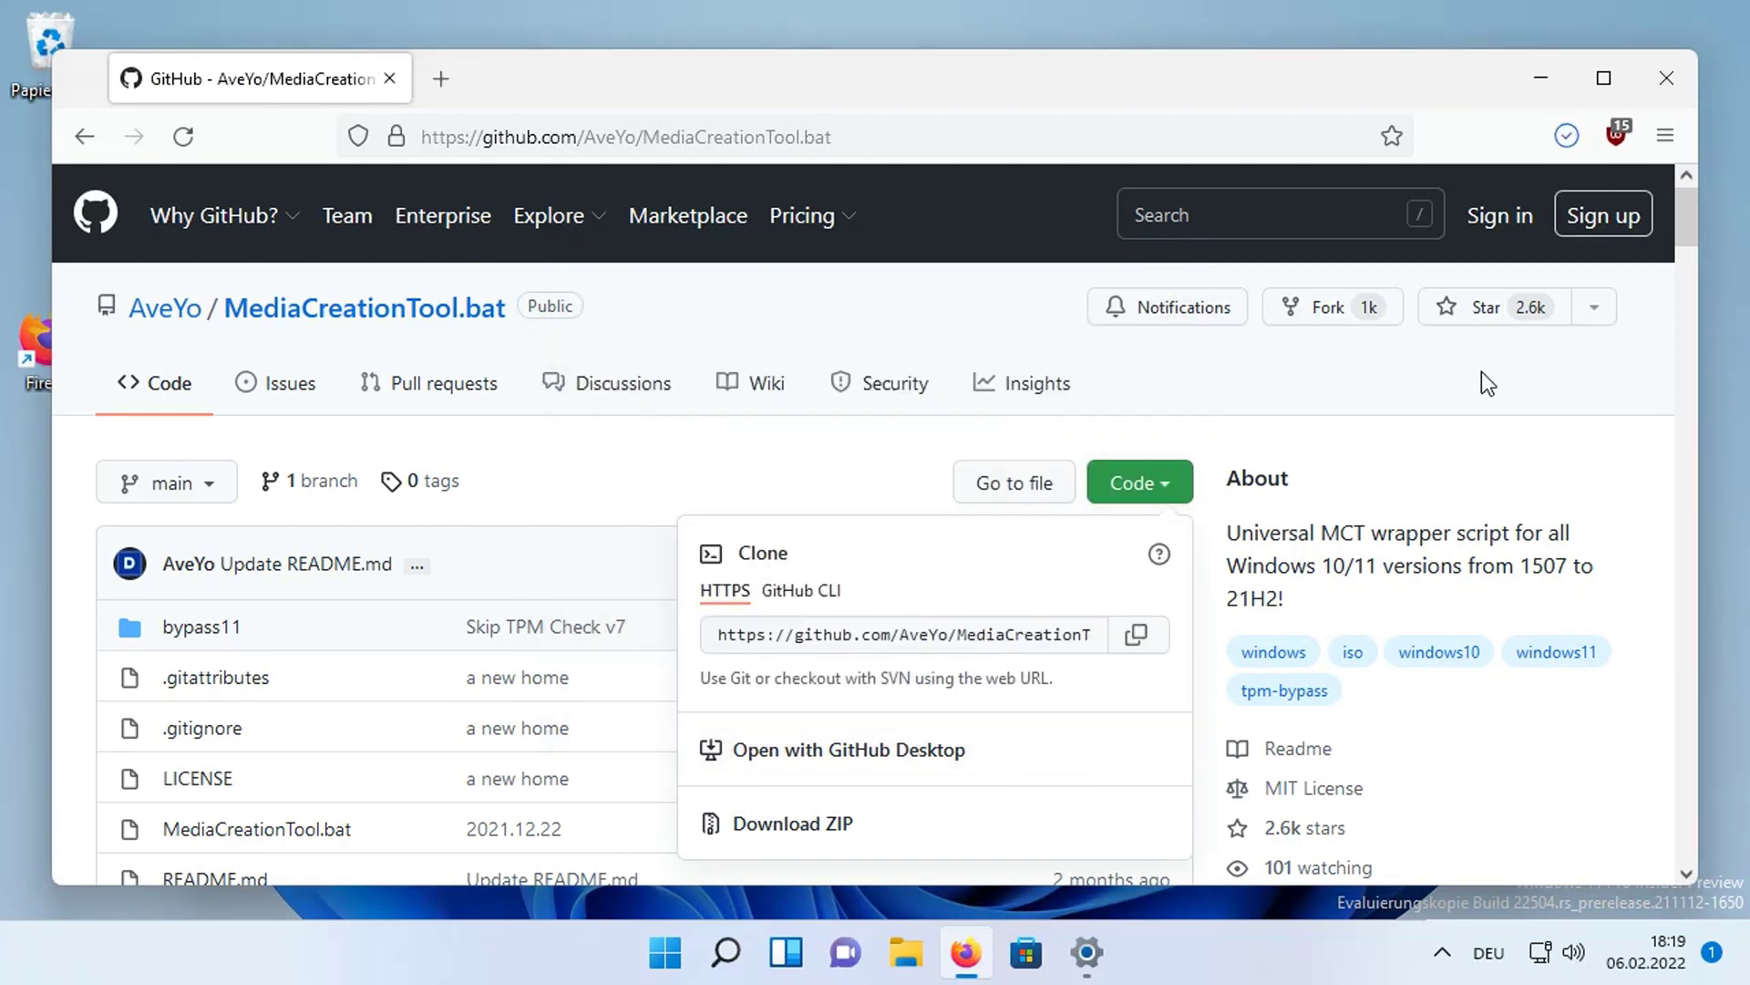
{"action": "left_click", "coordinate": [1541, 79]}
Step: Extract the MediaCreationTool.bat-main ZIP archive in the Downloads folder to the proposed destination
{"action": "left_click", "coordinate": [892, 950]}
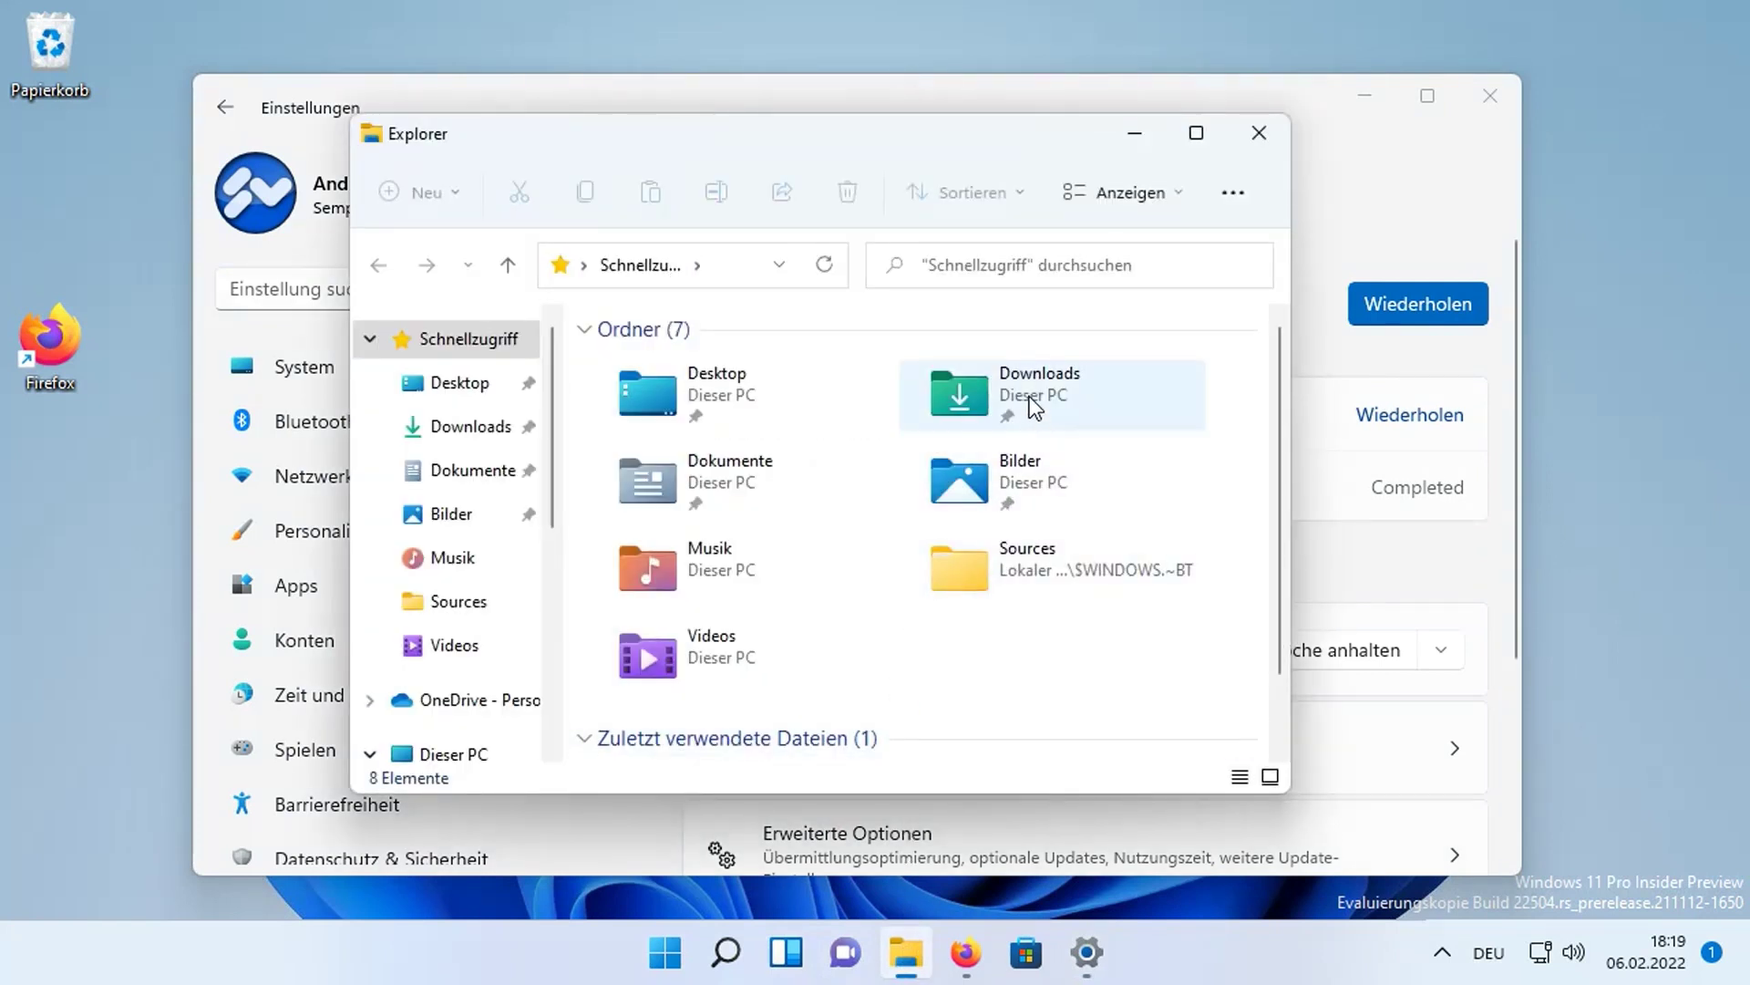
{"action": "double_click", "coordinate": [1034, 407]}
{"action": "left_click", "coordinate": [671, 414]}
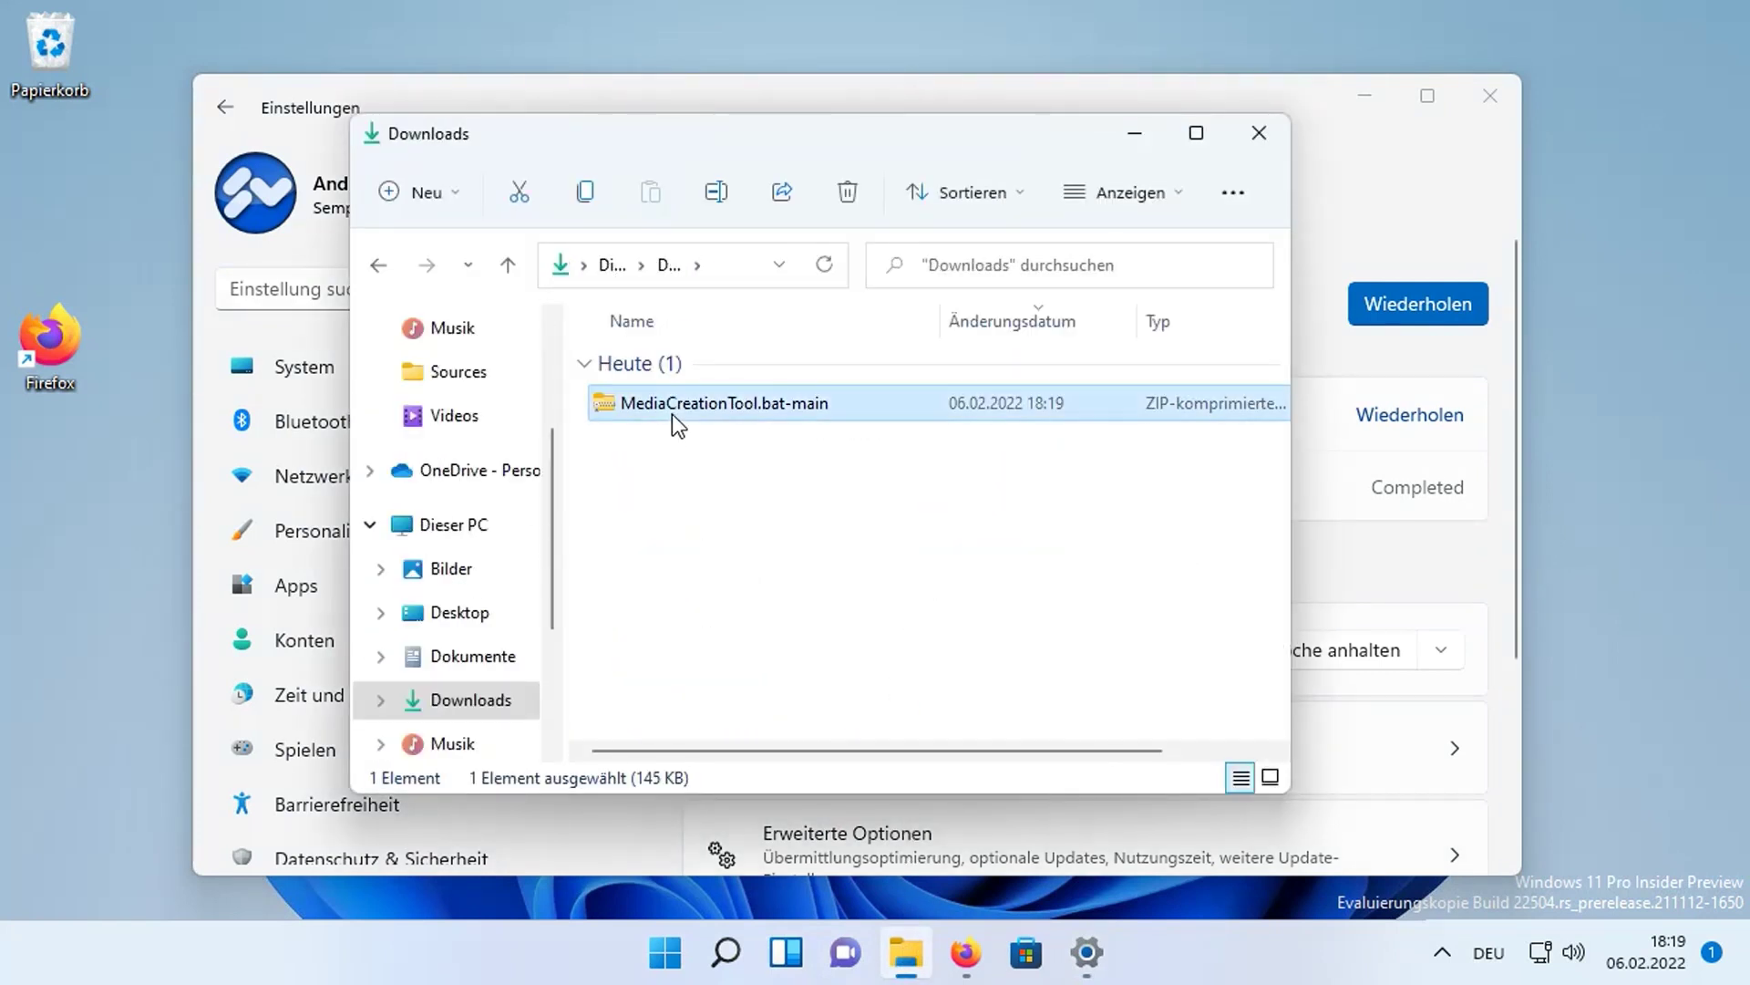
{"action": "right_click", "coordinate": [671, 414]}
{"action": "left_click", "coordinate": [833, 578]}
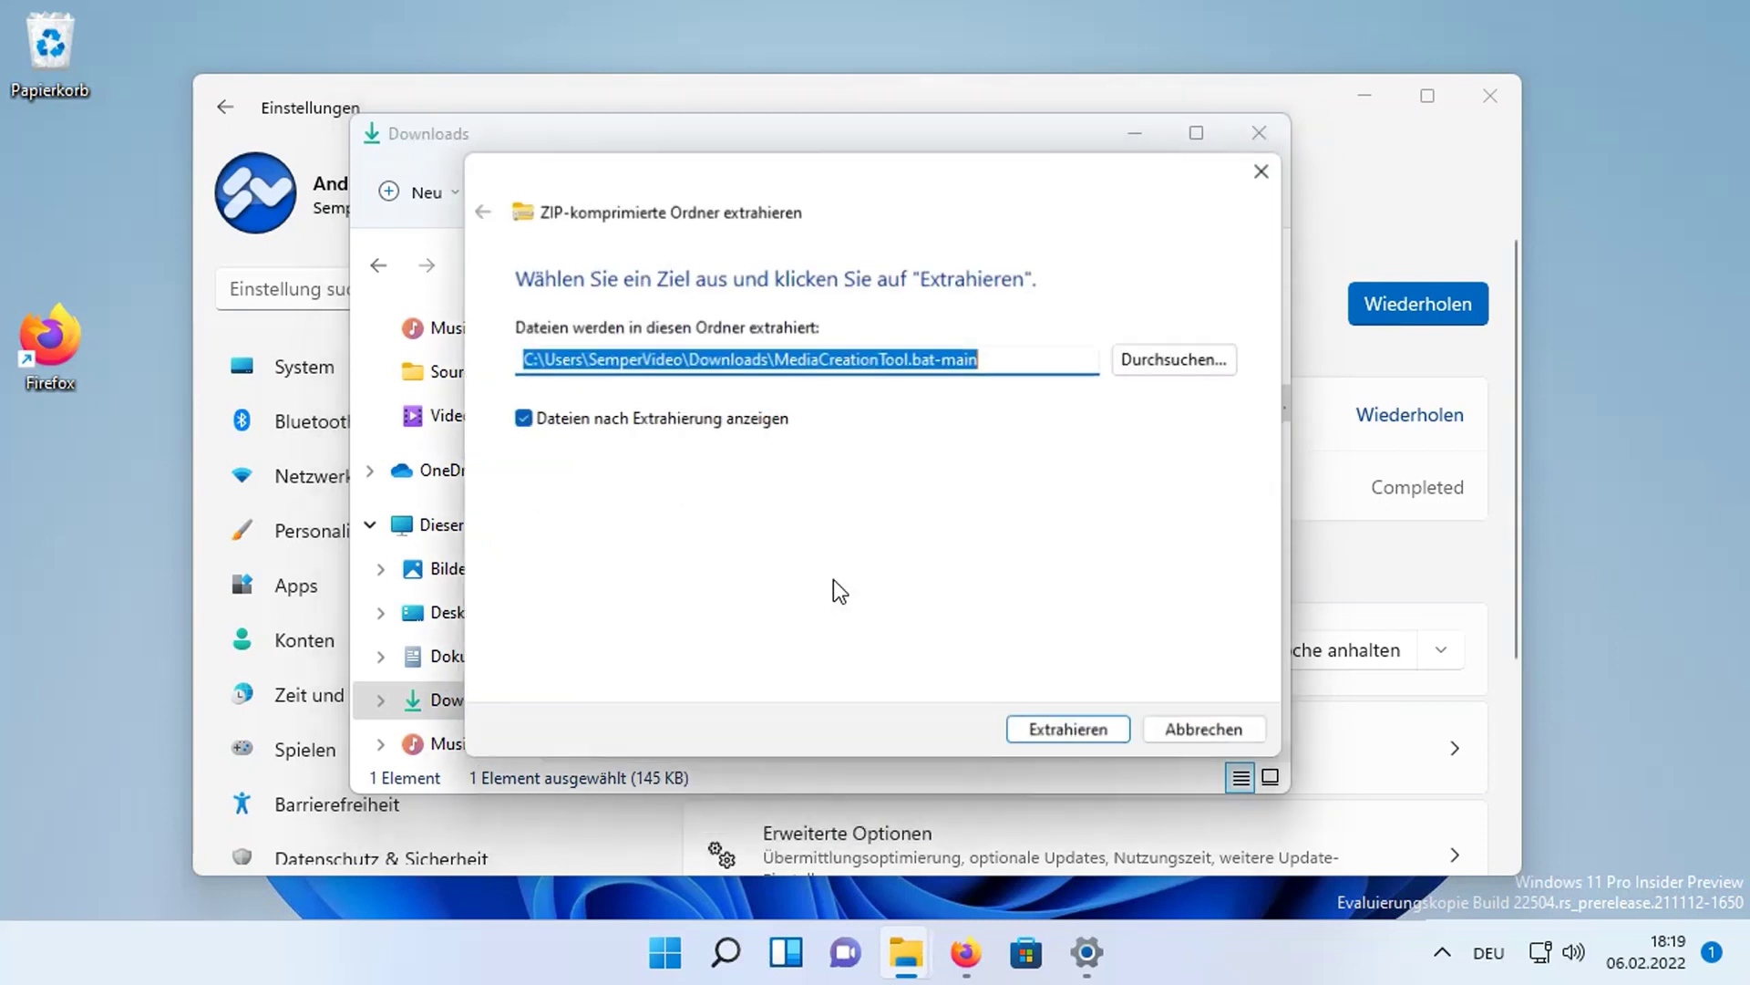
{"action": "left_click", "coordinate": [1031, 728]}
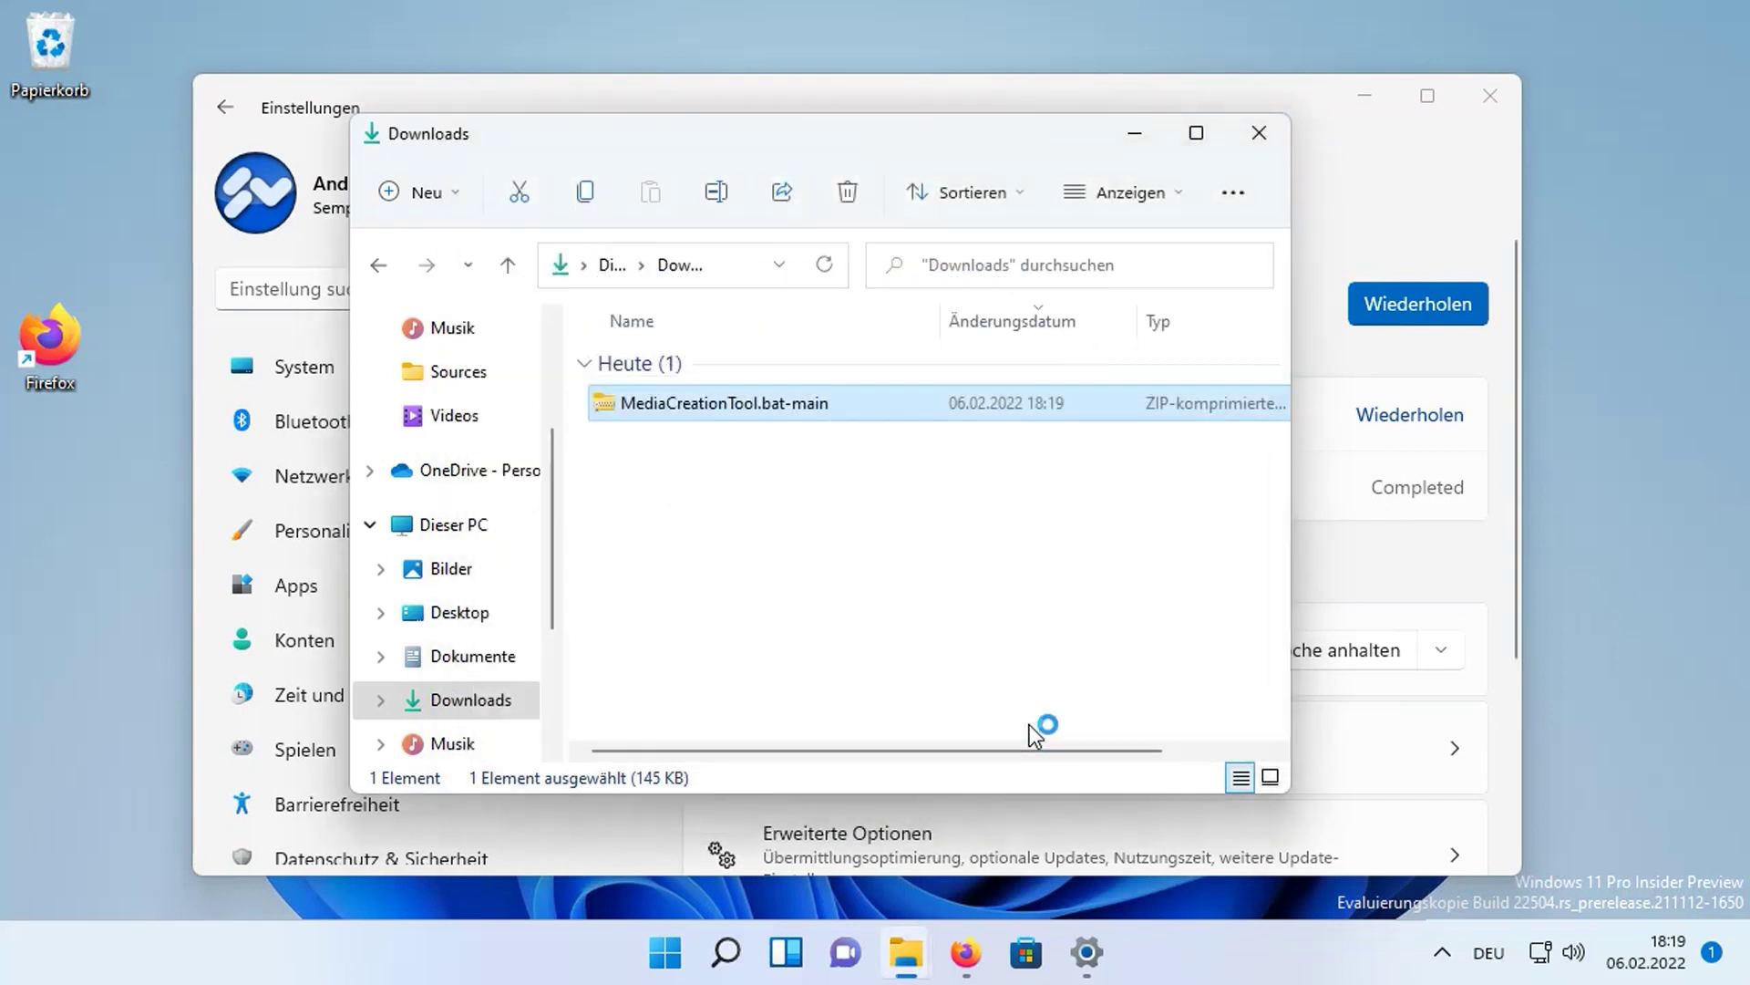
Step: Run Skip_TPM_Check_on_Dynamic_Update from the extracted bypass11 folder, overriding the SmartScreen block and granting PowerShell administrator rights
{"action": "double_click", "coordinate": [758, 405]}
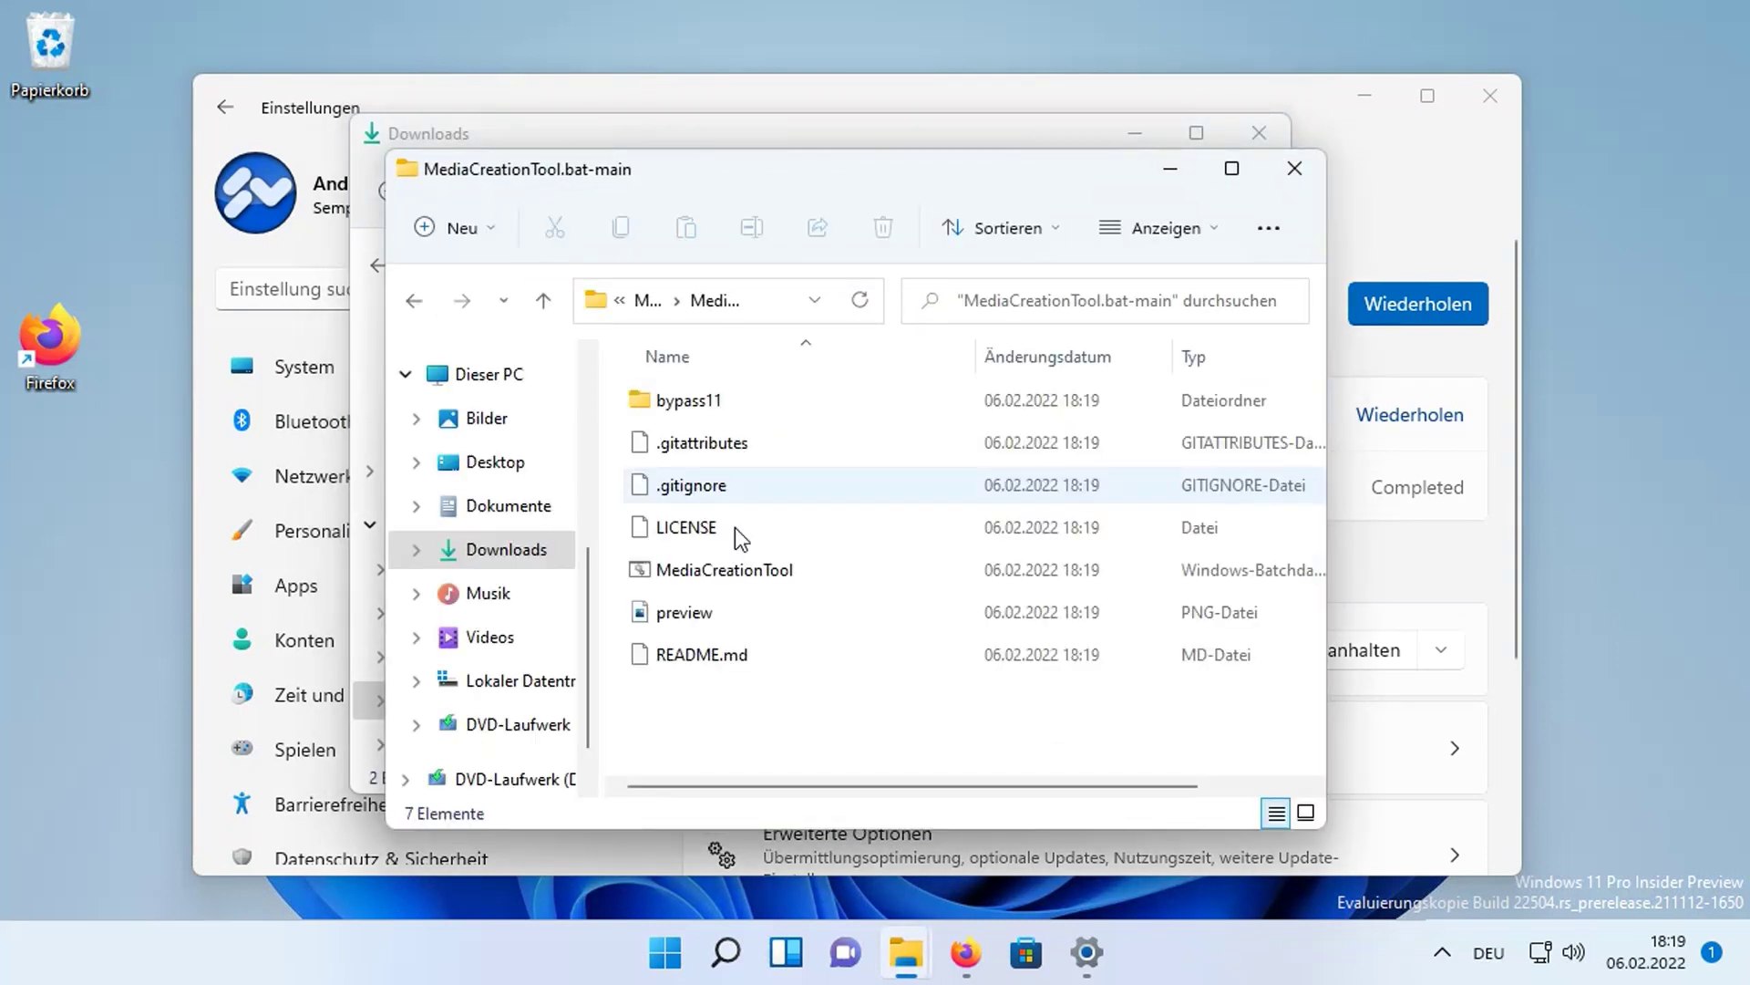
{"action": "double_click", "coordinate": [715, 407]}
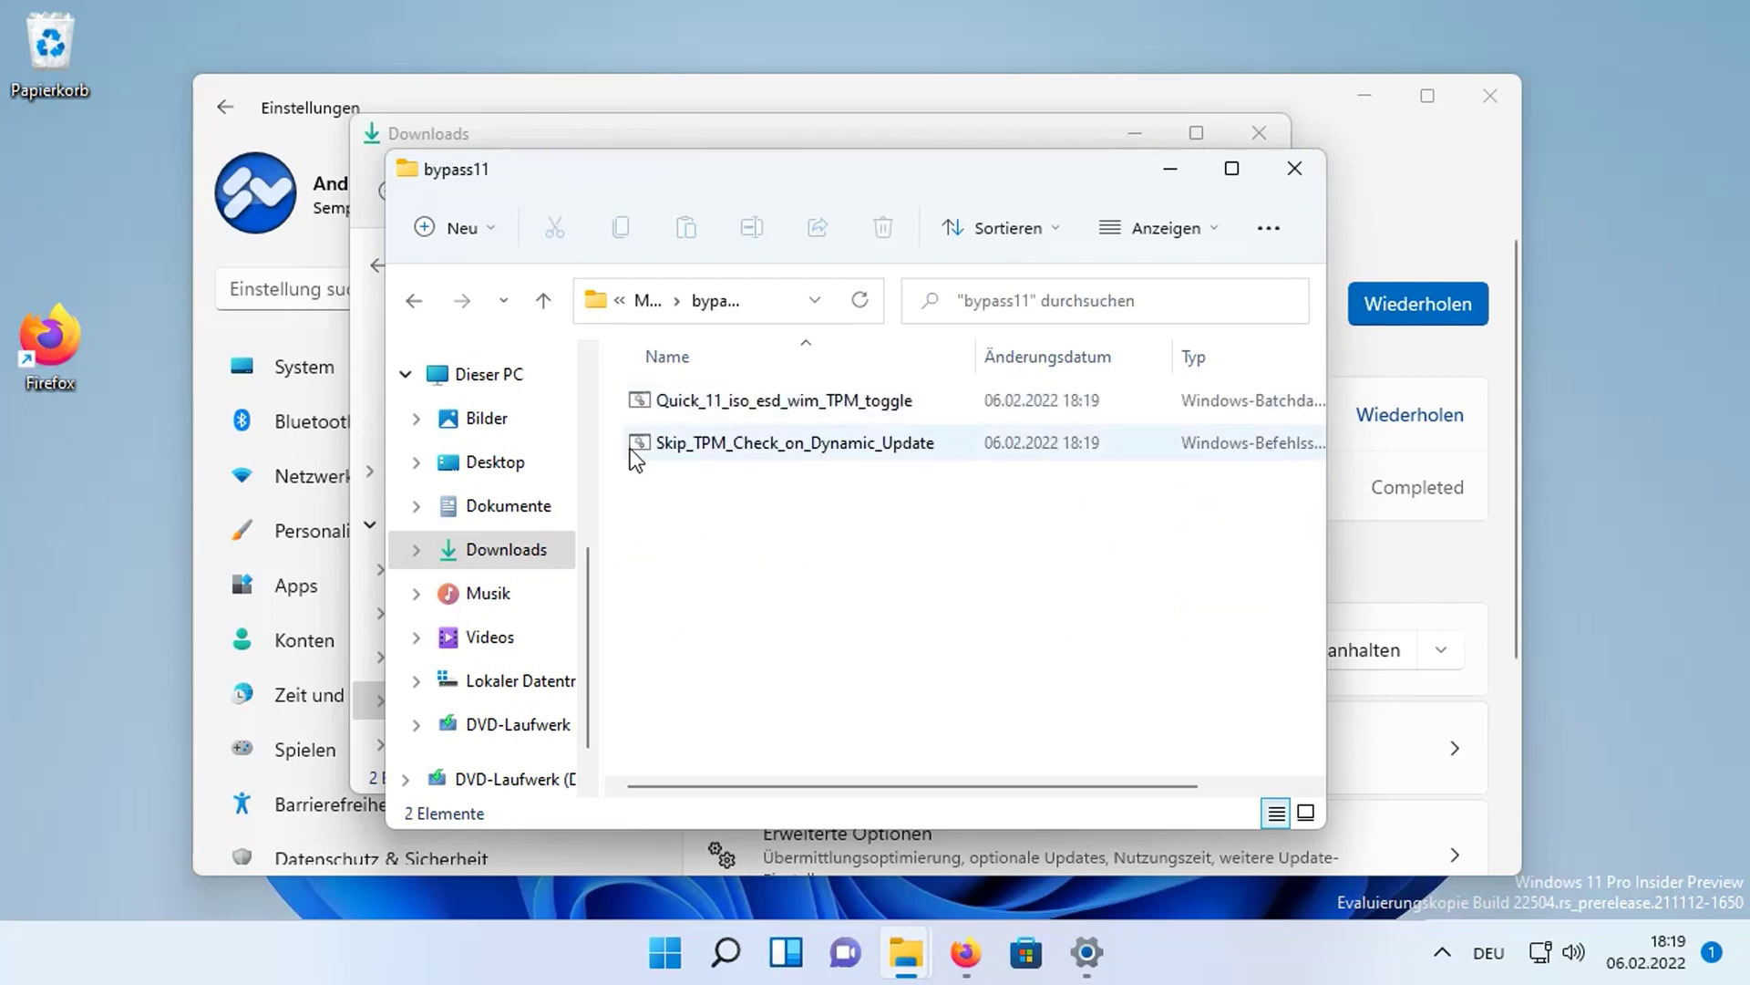
{"action": "double_click", "coordinate": [845, 450]}
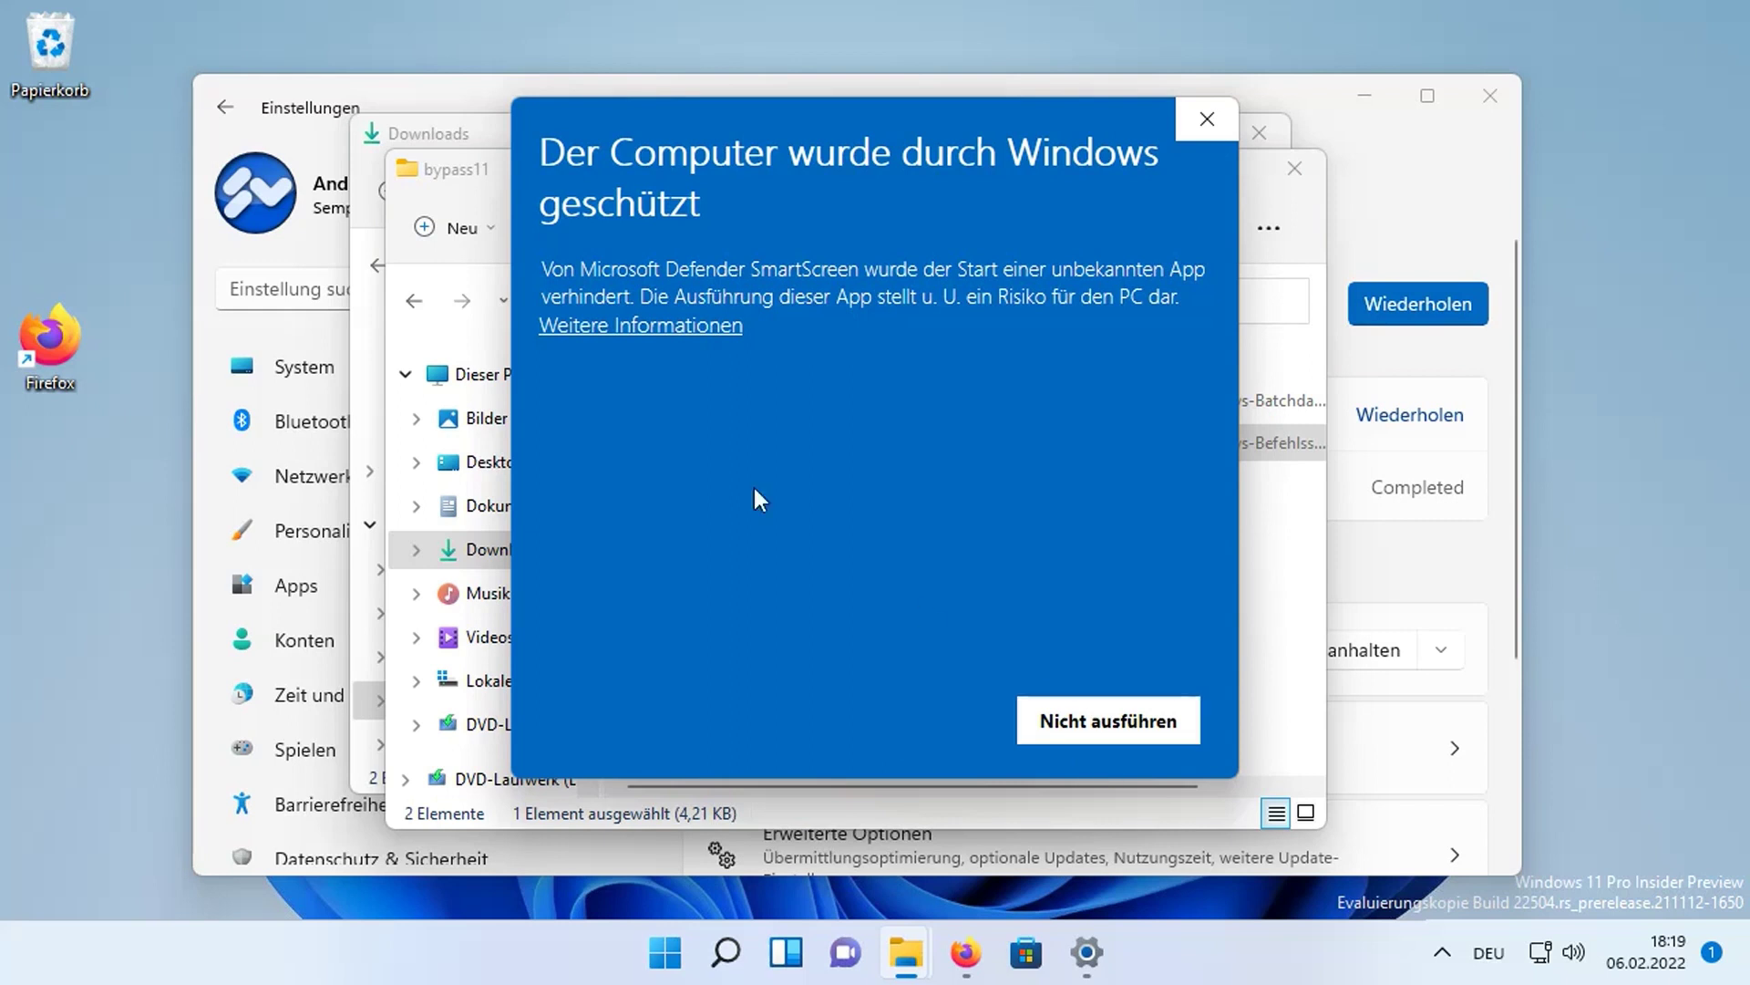
{"action": "left_click", "coordinate": [659, 334]}
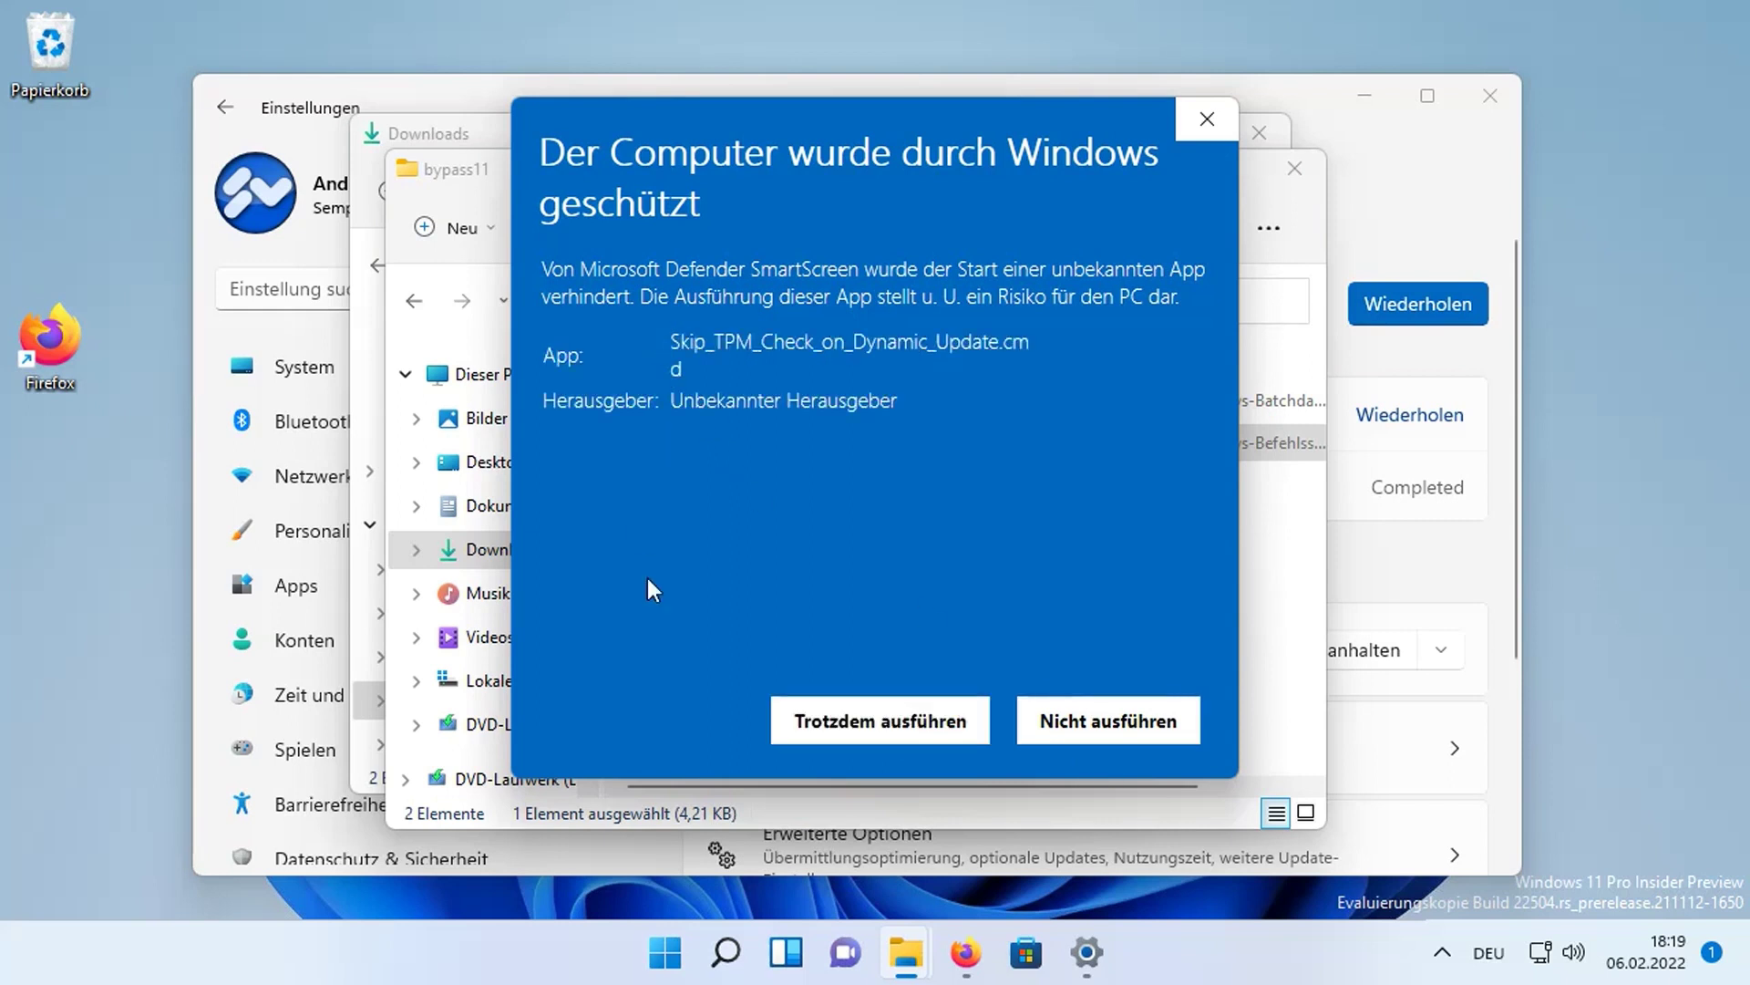
{"action": "left_click", "coordinate": [880, 718]}
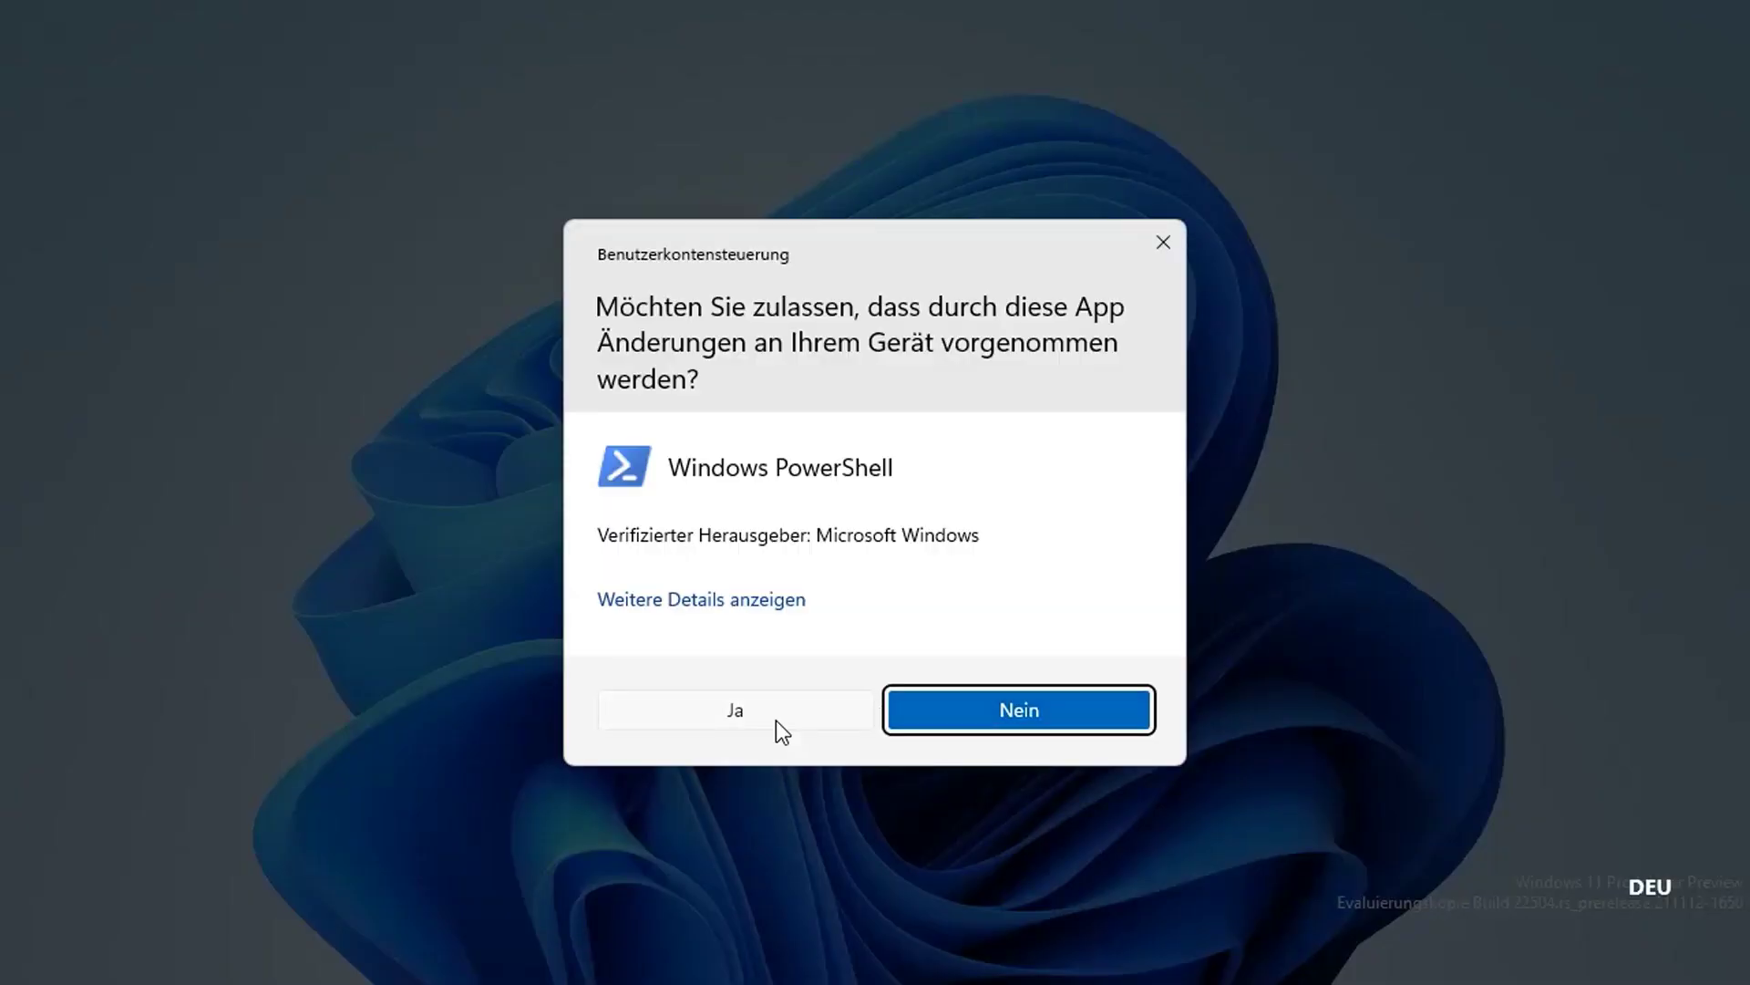
{"action": "left_click", "coordinate": [777, 727]}
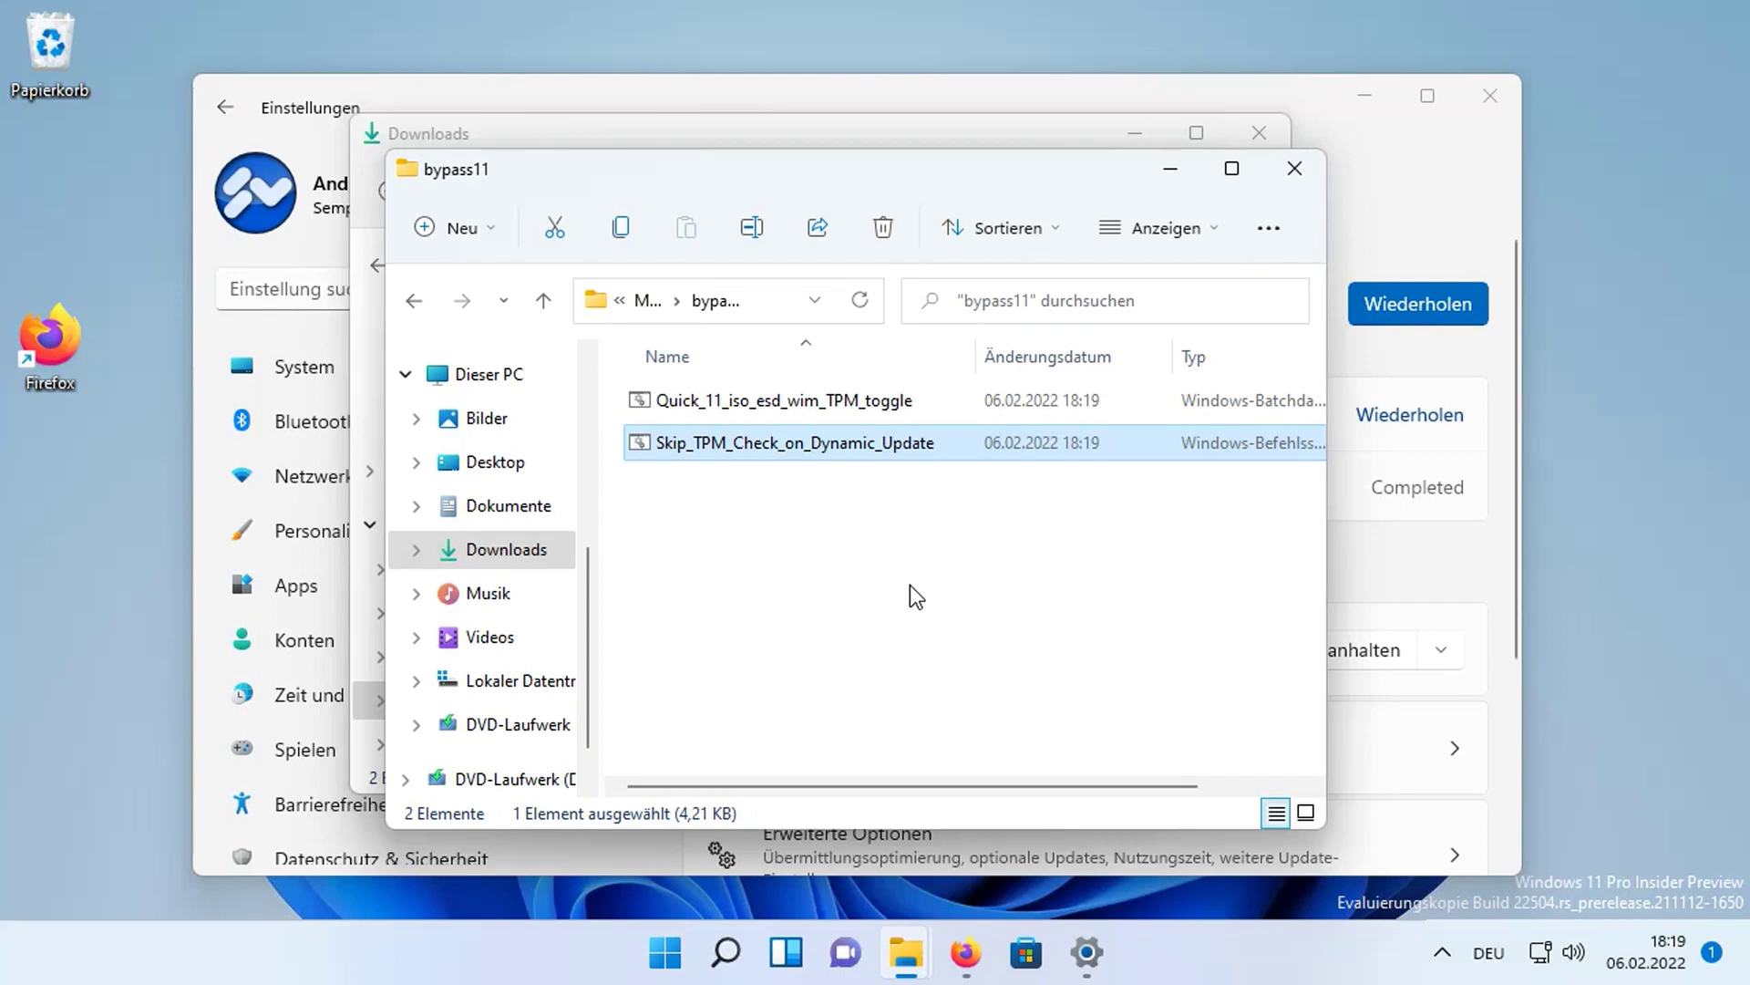
Step: Close the open Explorer and Settings windows and restart the computer
{"action": "left_click", "coordinate": [1320, 176]}
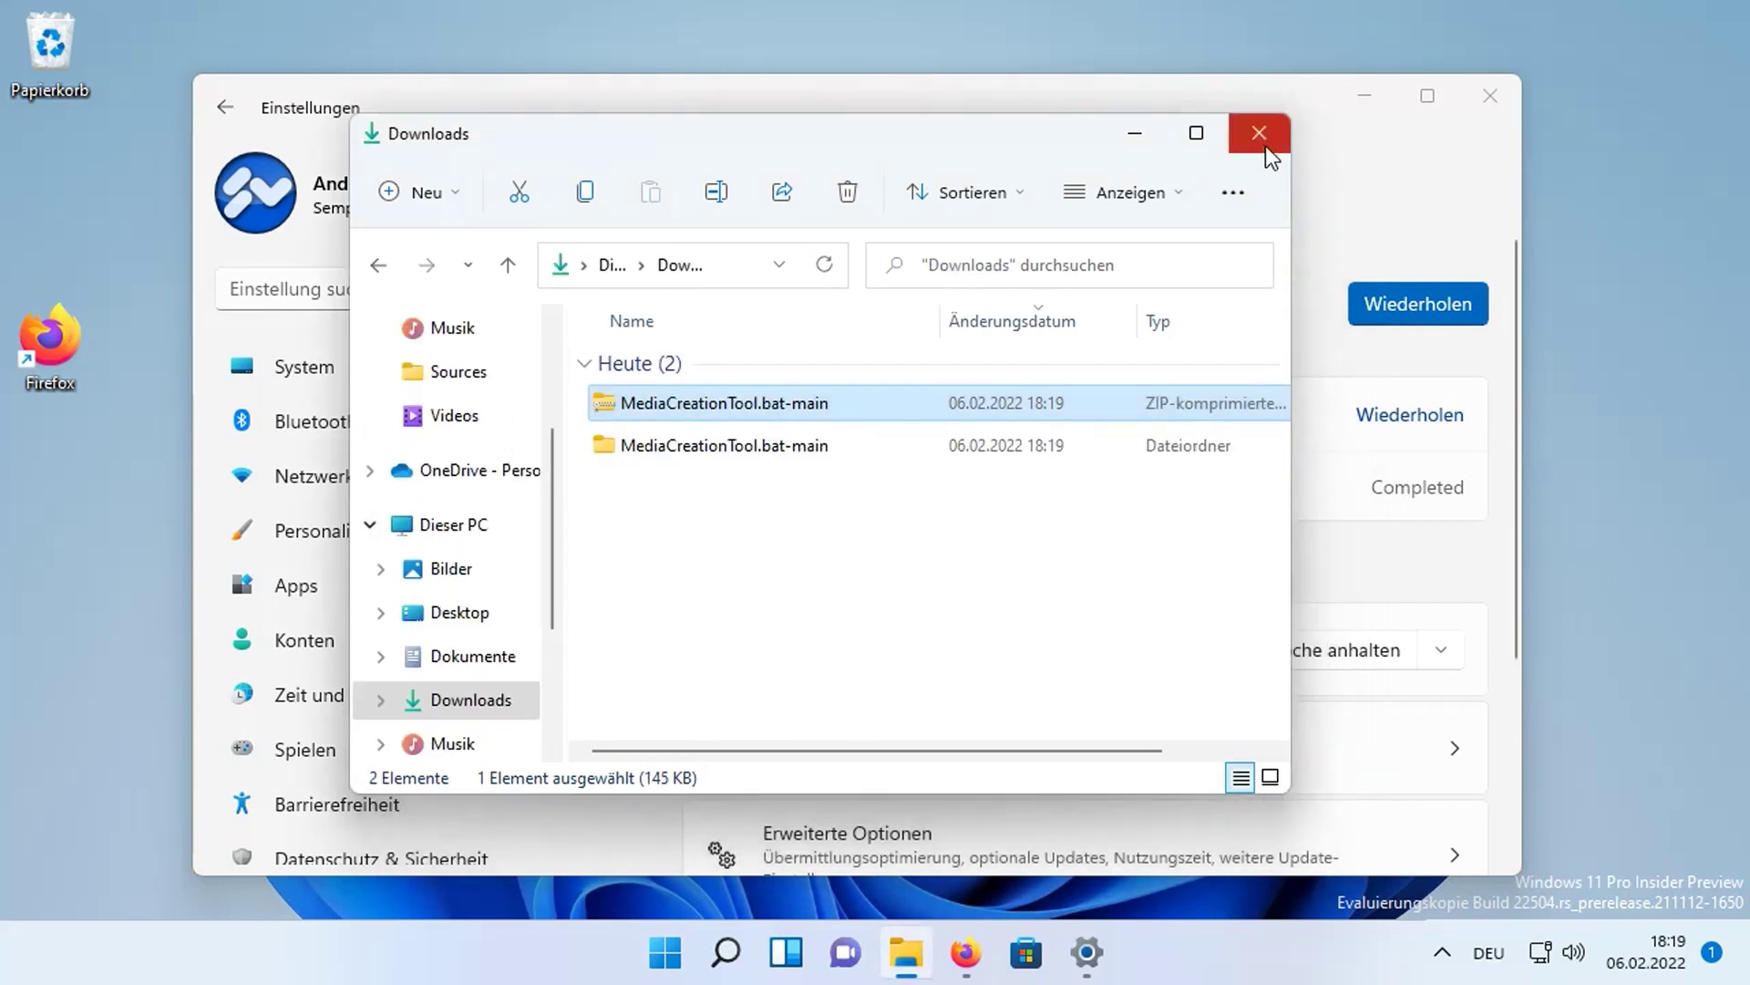
{"action": "left_click", "coordinate": [1261, 137]}
{"action": "left_click", "coordinate": [1490, 95]}
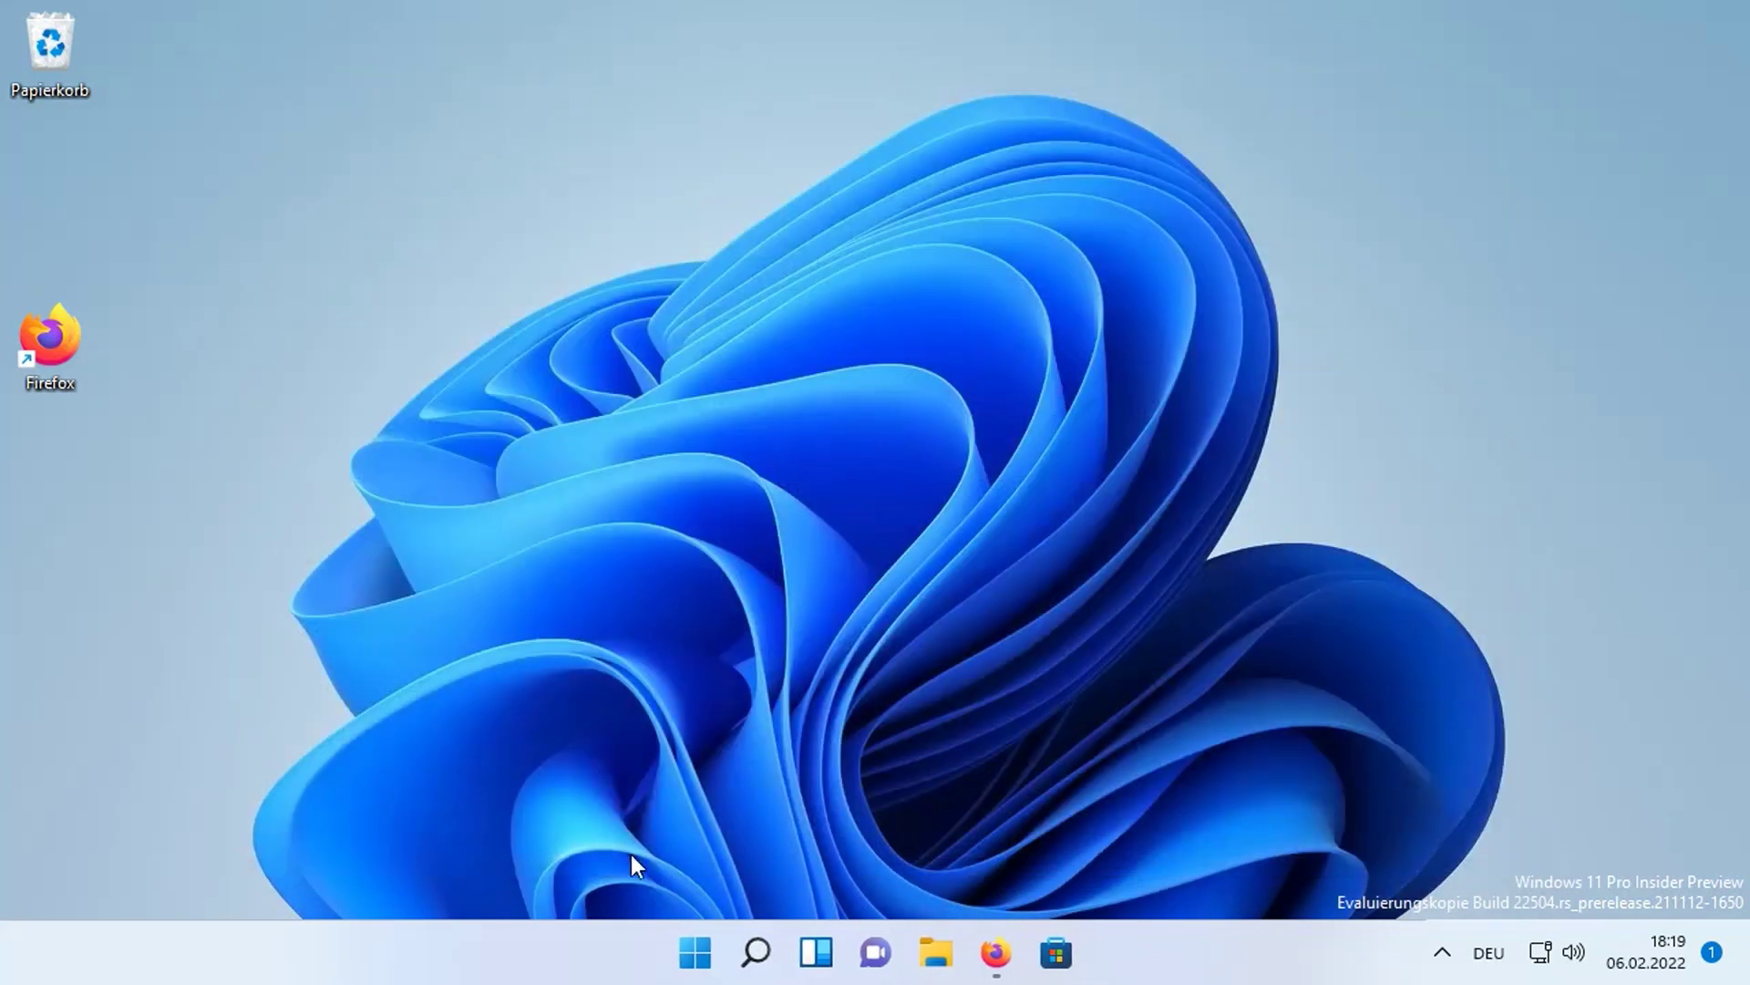
{"action": "left_click", "coordinate": [693, 953]}
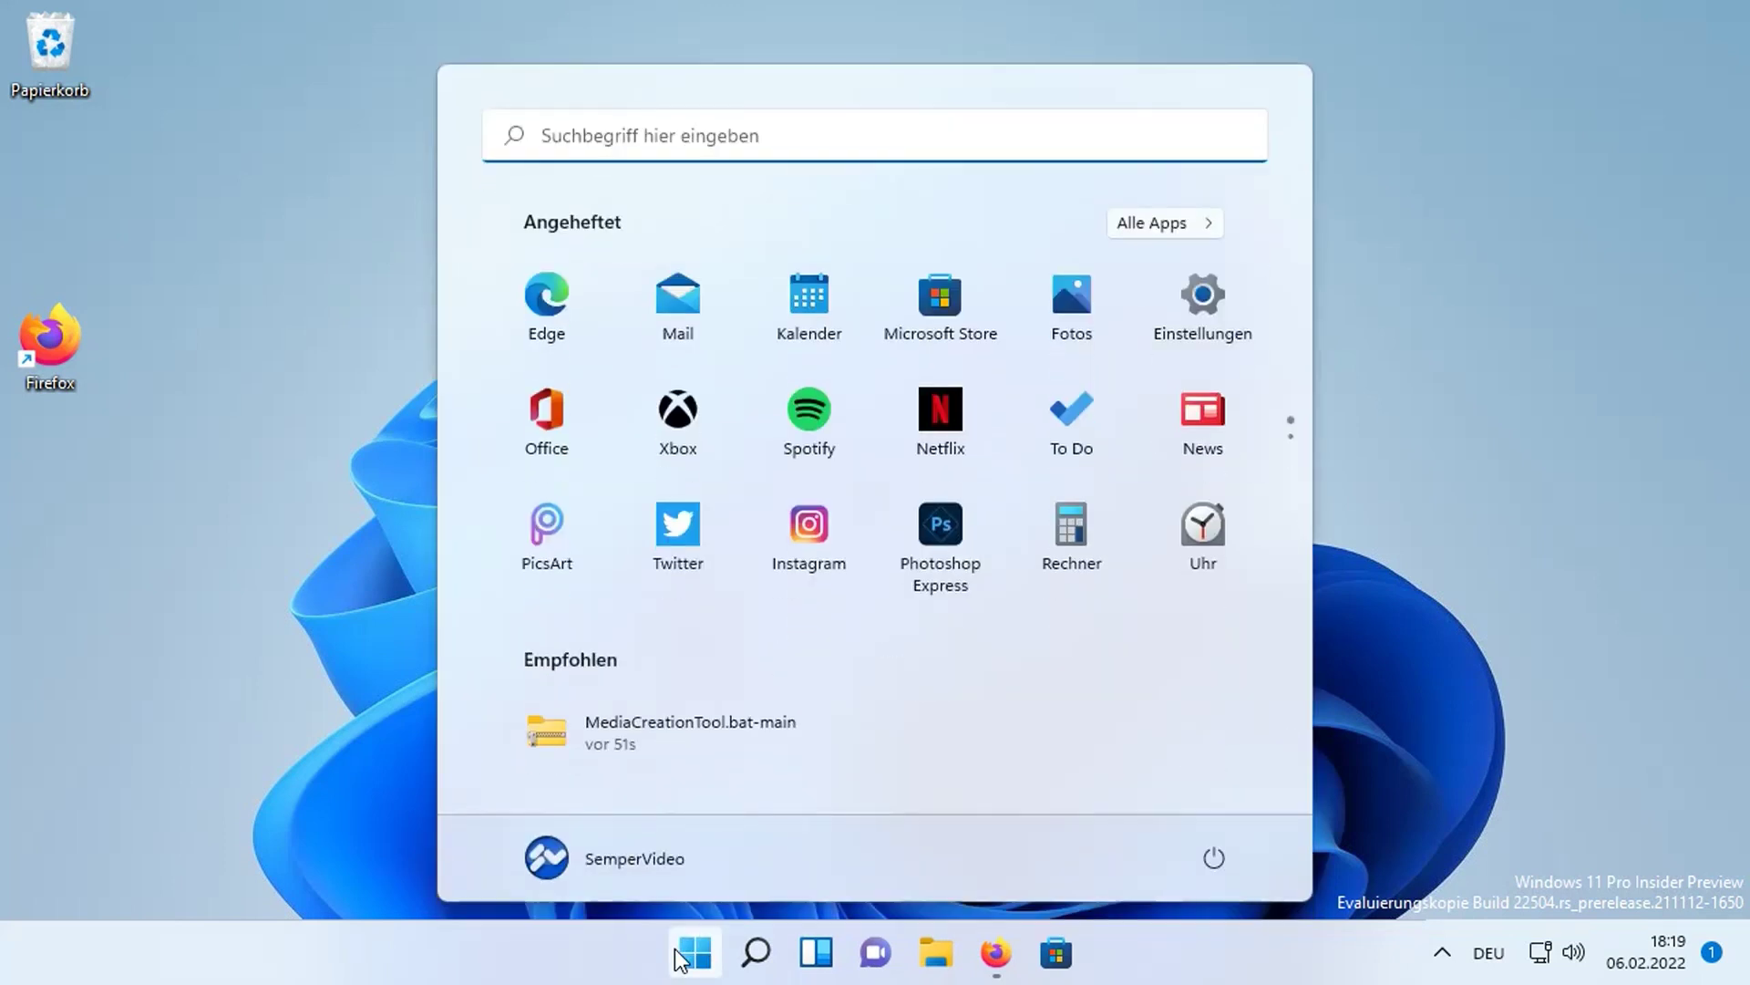
{"action": "left_click", "coordinate": [1212, 858]}
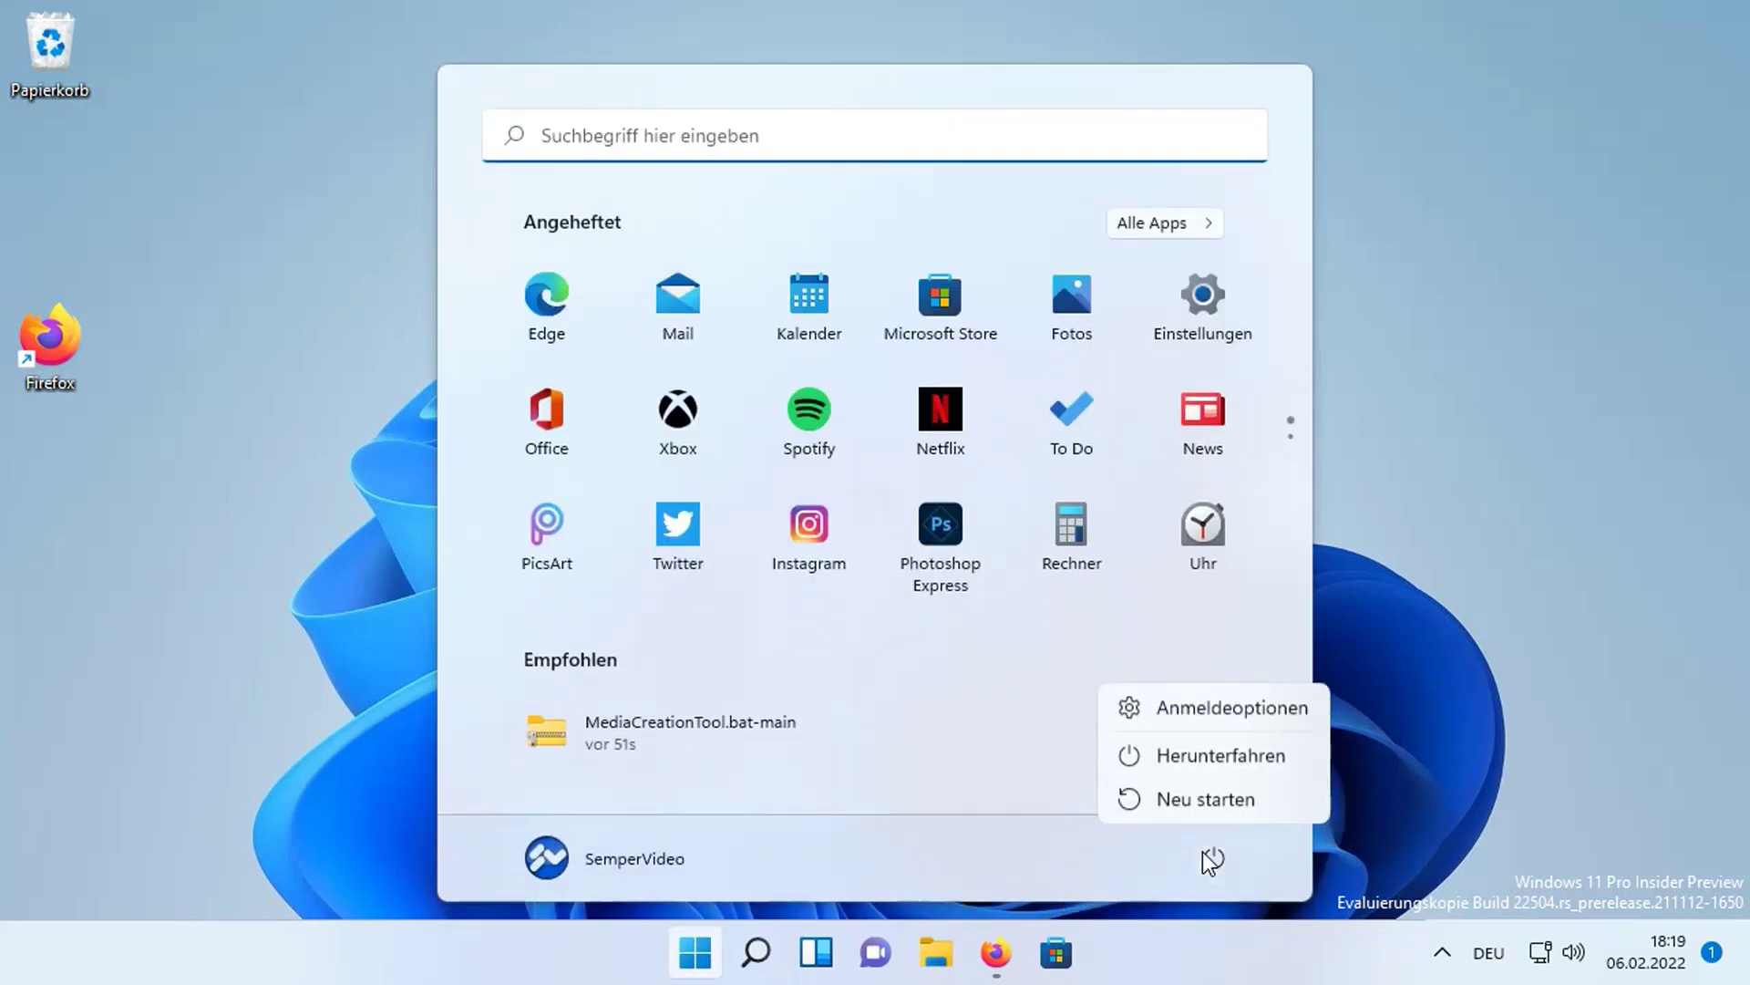
{"action": "left_click", "coordinate": [1206, 797]}
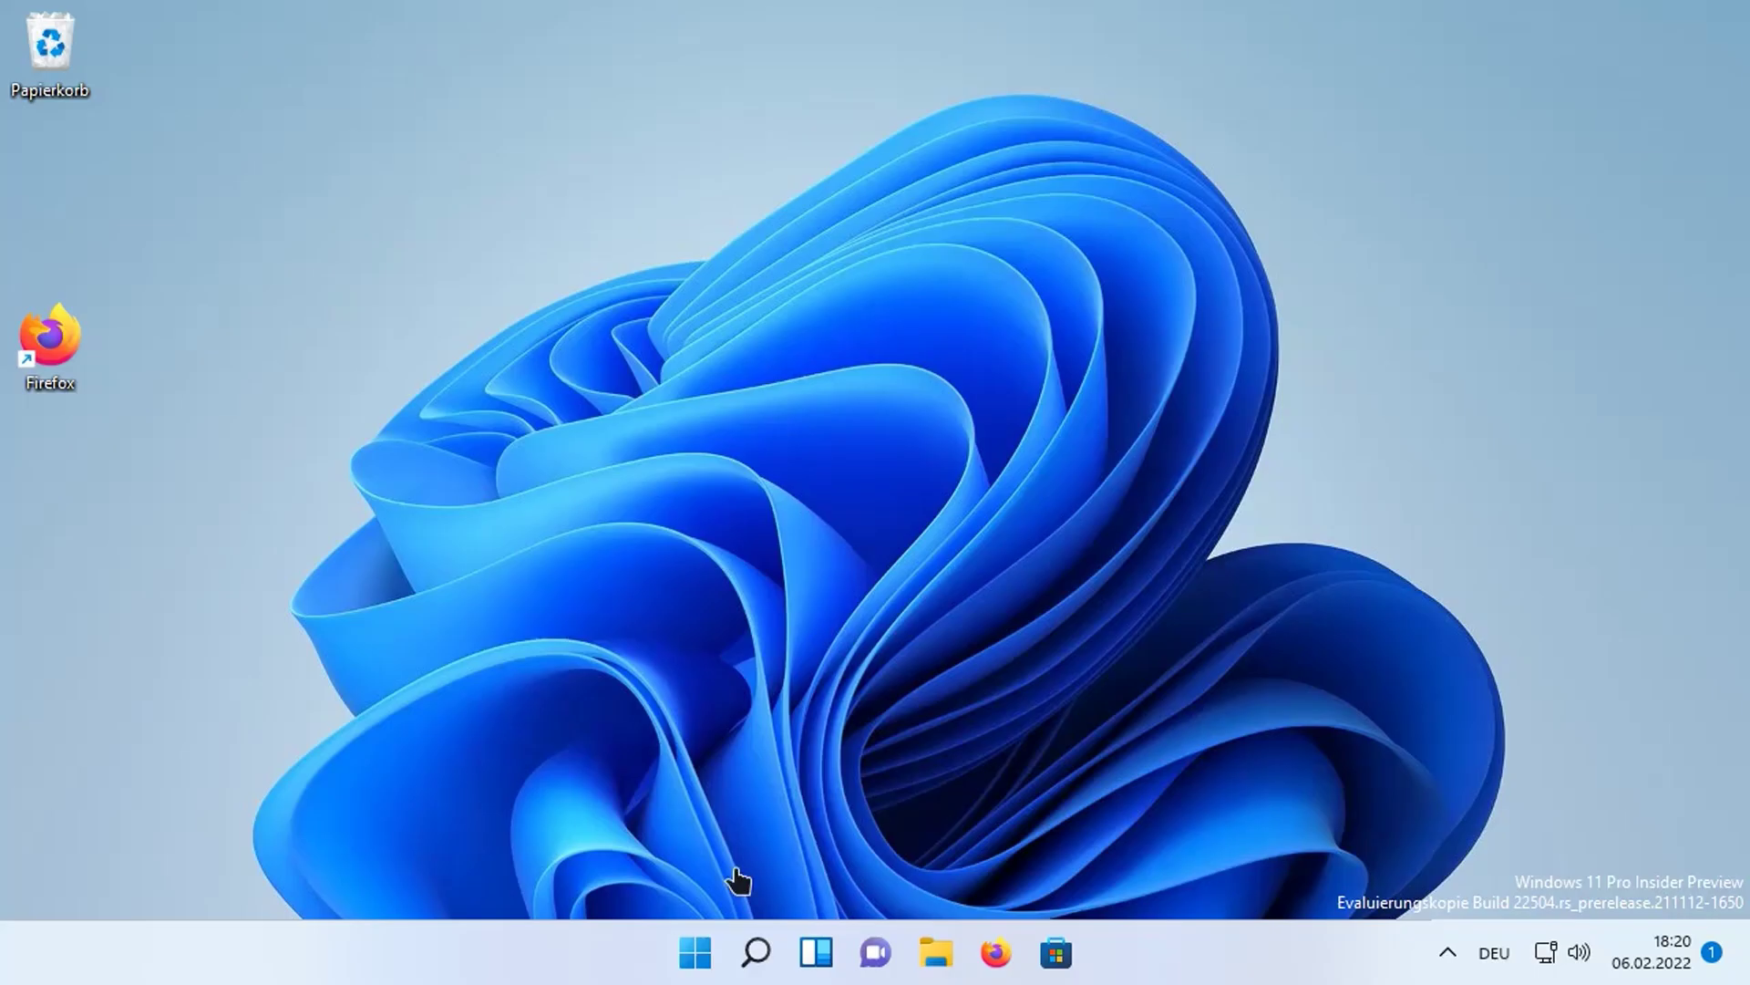
Step: Open Windows Update in Settings and retry the failed Windows 11 Insider Preview 22543.1000 update
{"action": "left_click", "coordinate": [697, 933]}
{"action": "left_click", "coordinate": [1172, 299]}
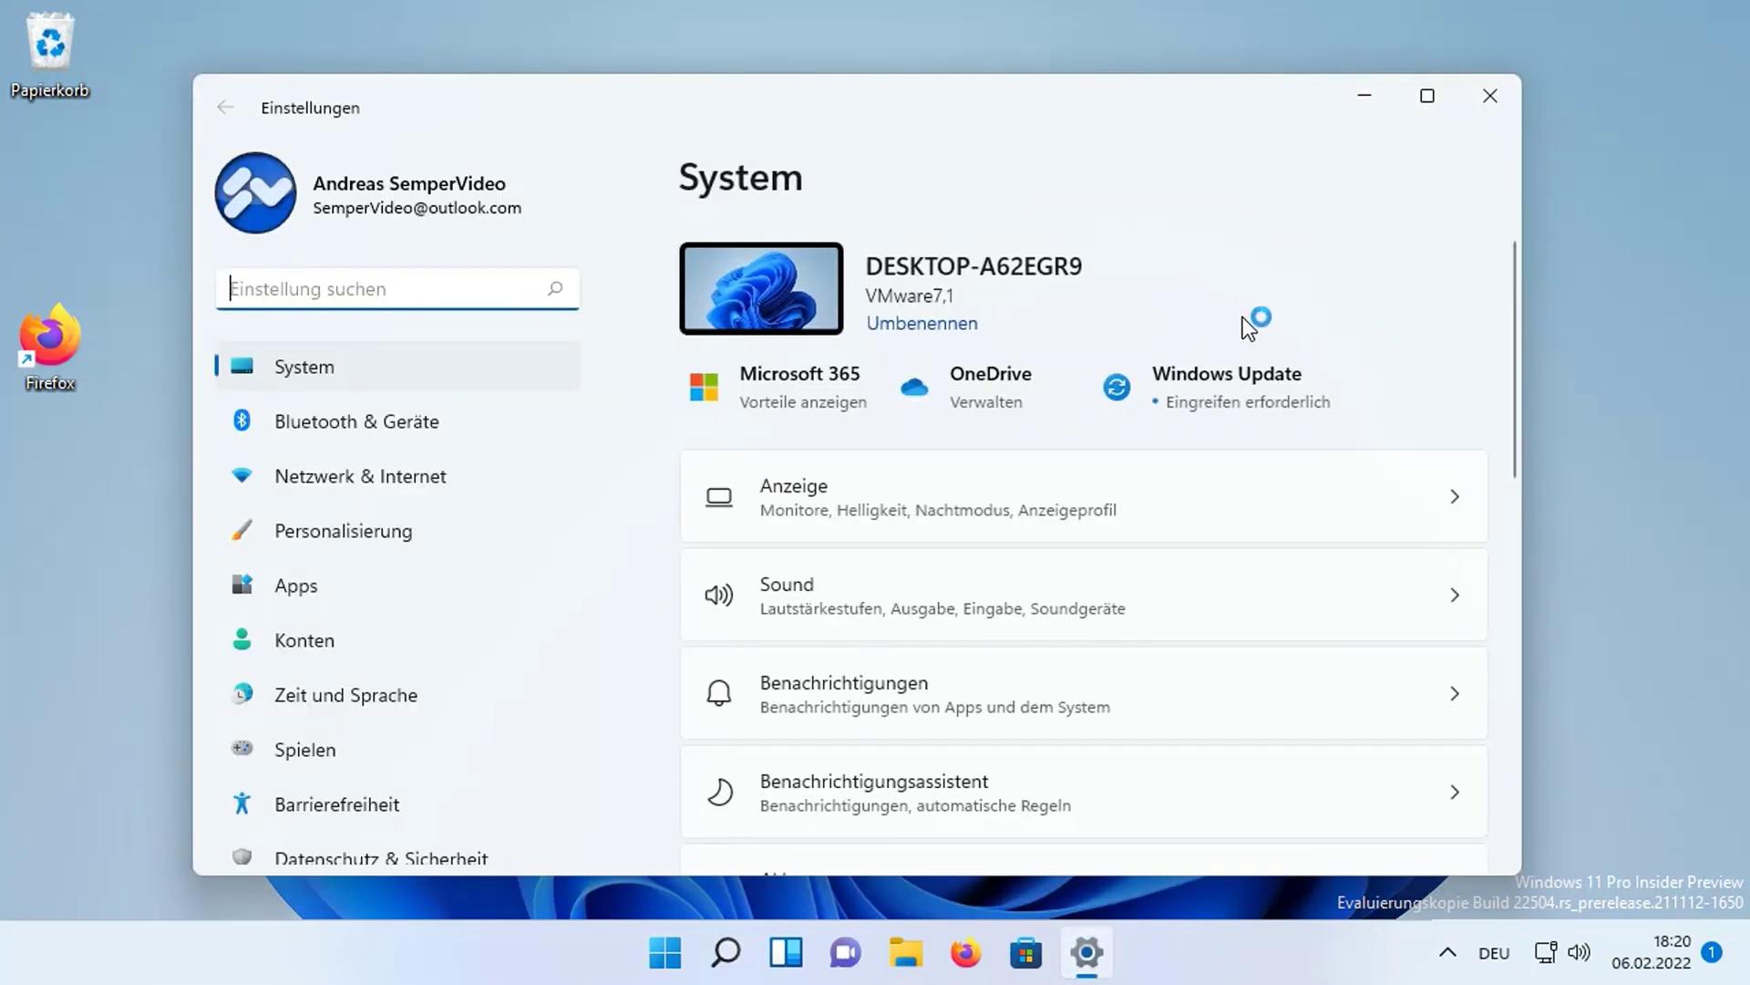
{"action": "left_click", "coordinate": [1251, 390]}
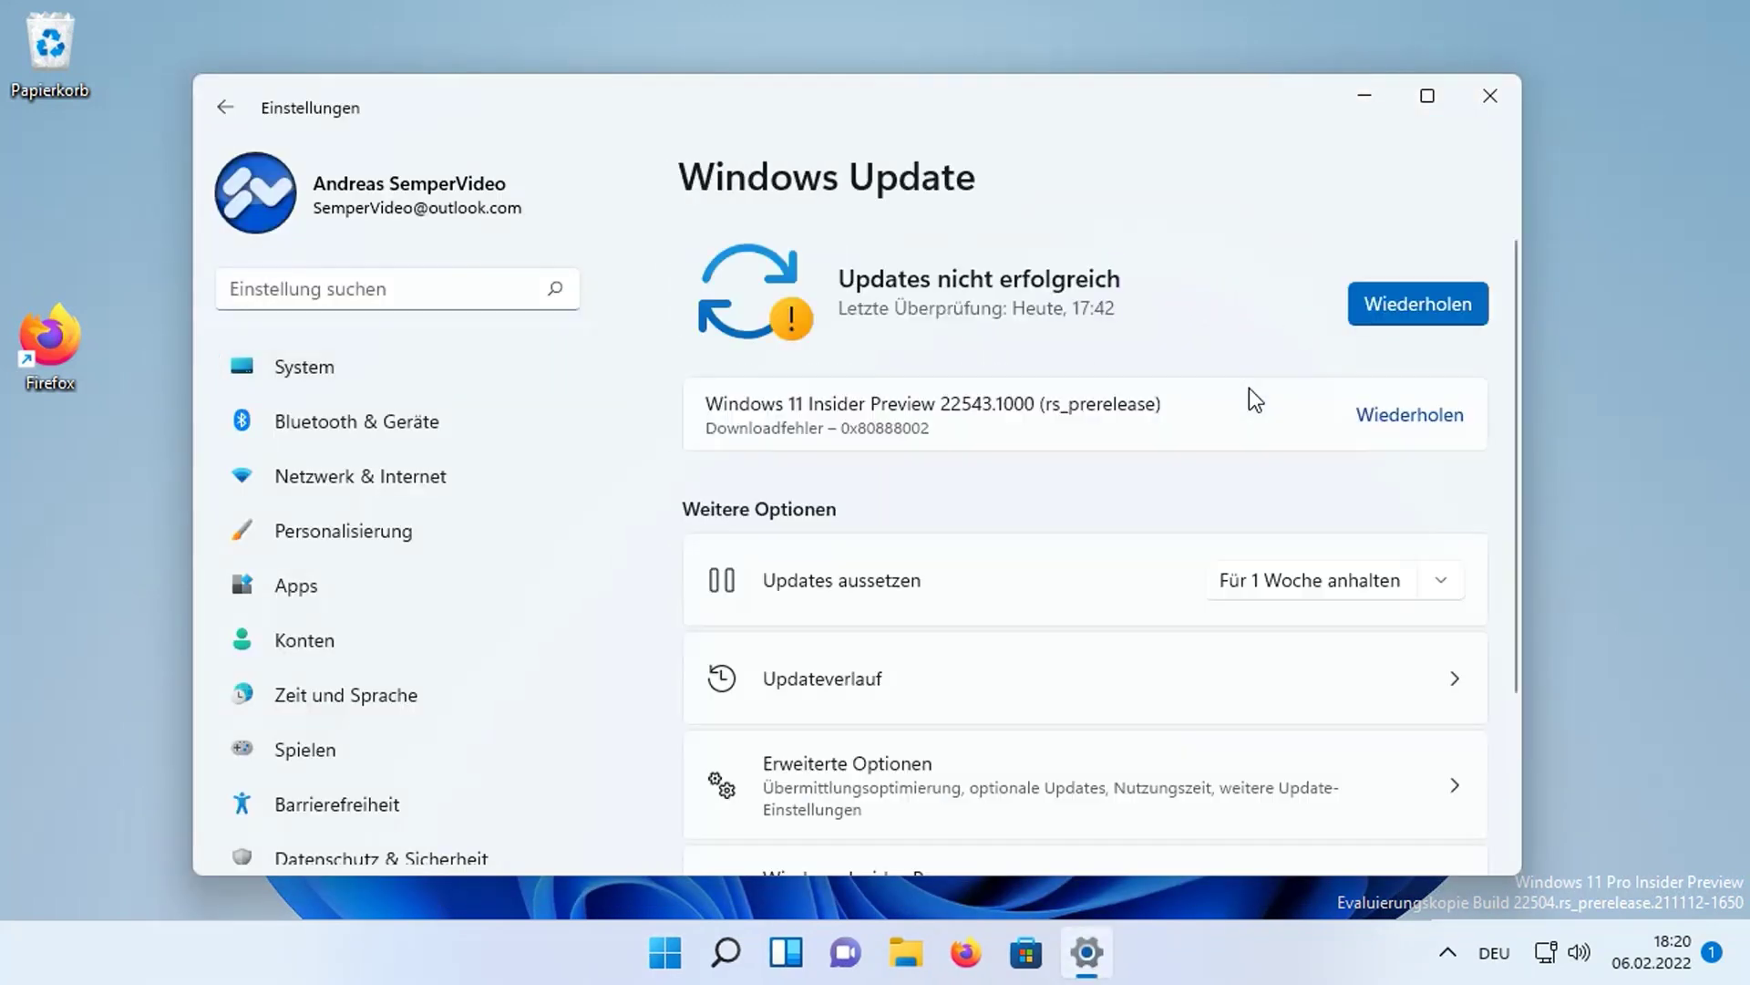
{"action": "left_click", "coordinate": [1401, 426]}
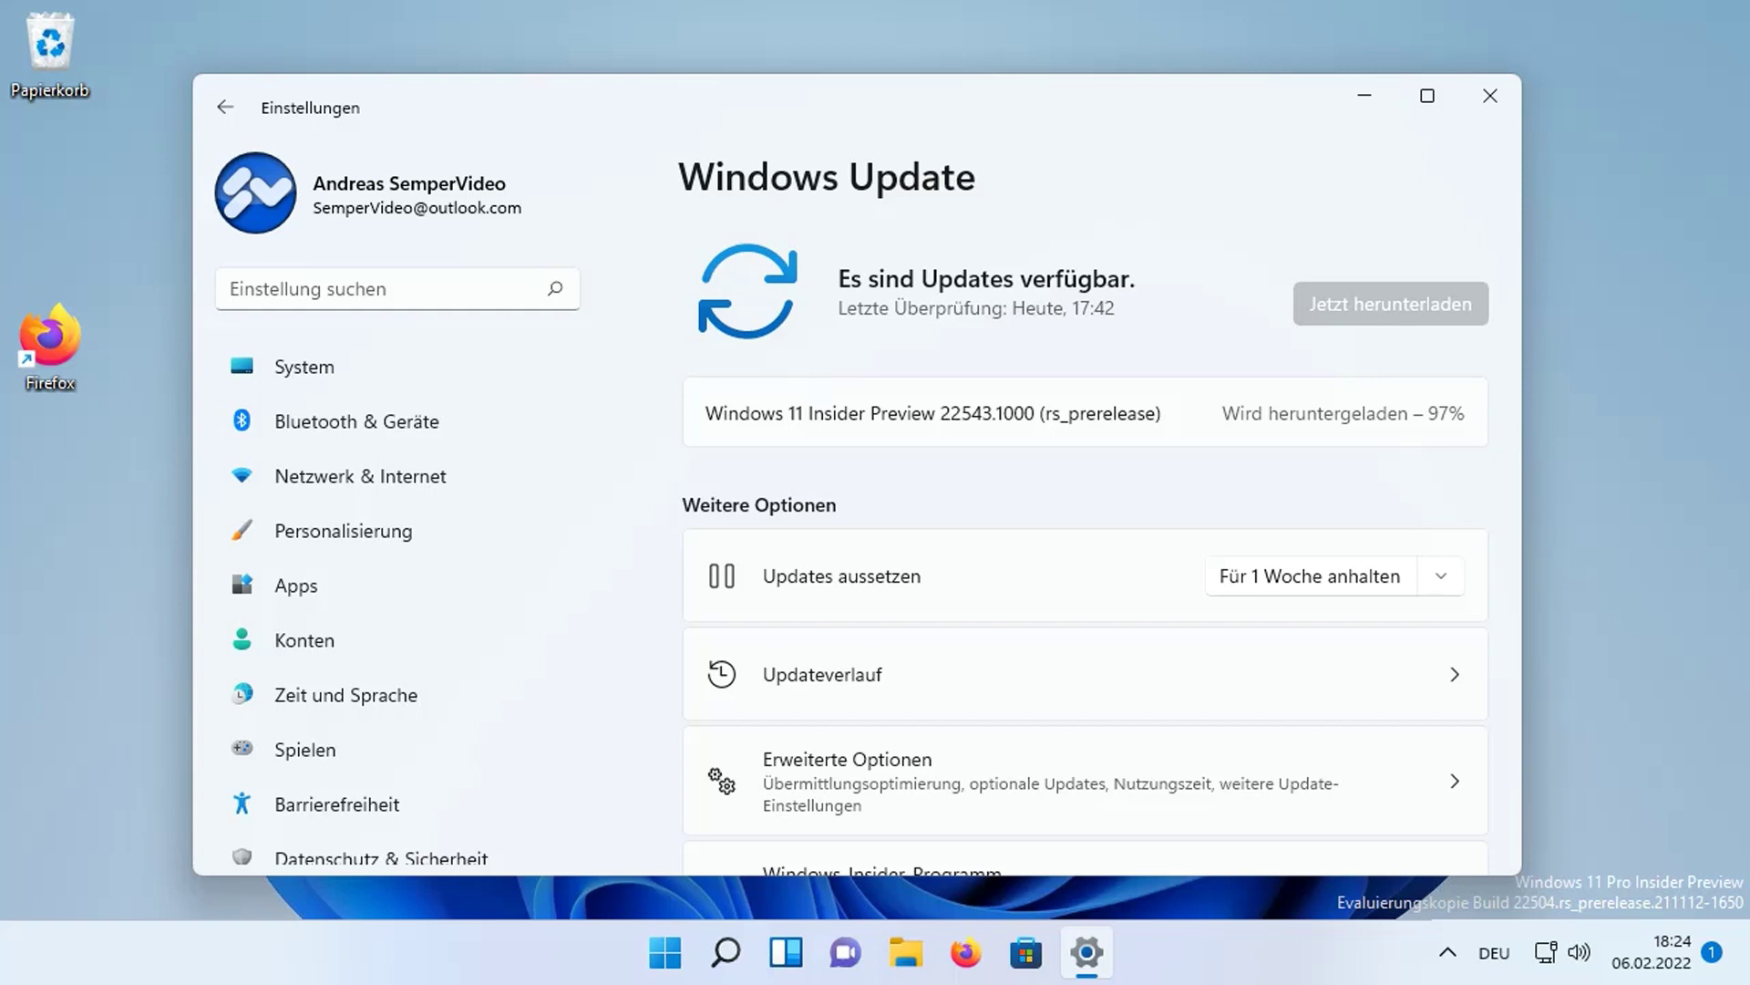
Step: Reopen the MediaCreationTool.bat GitHub repository from Firefox's history and view its bypass11 folder, then return to Windows Update
{"action": "left_click", "coordinate": [969, 951]}
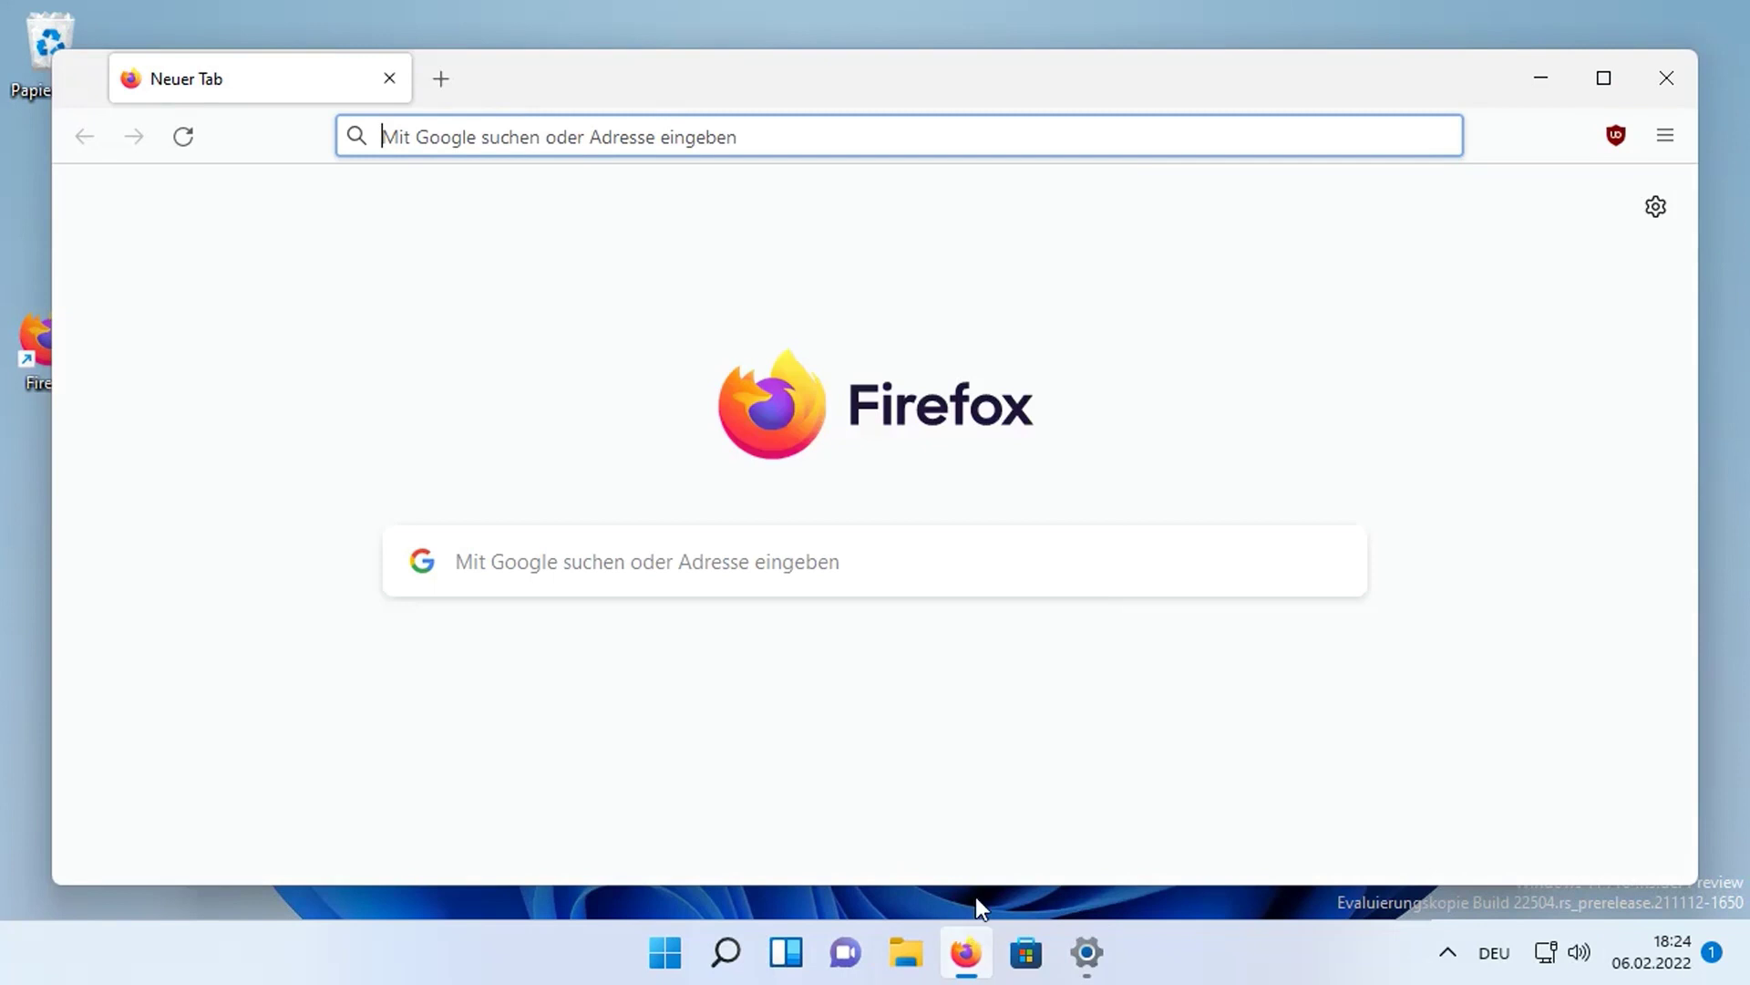
{"action": "left_click", "coordinate": [1678, 139]}
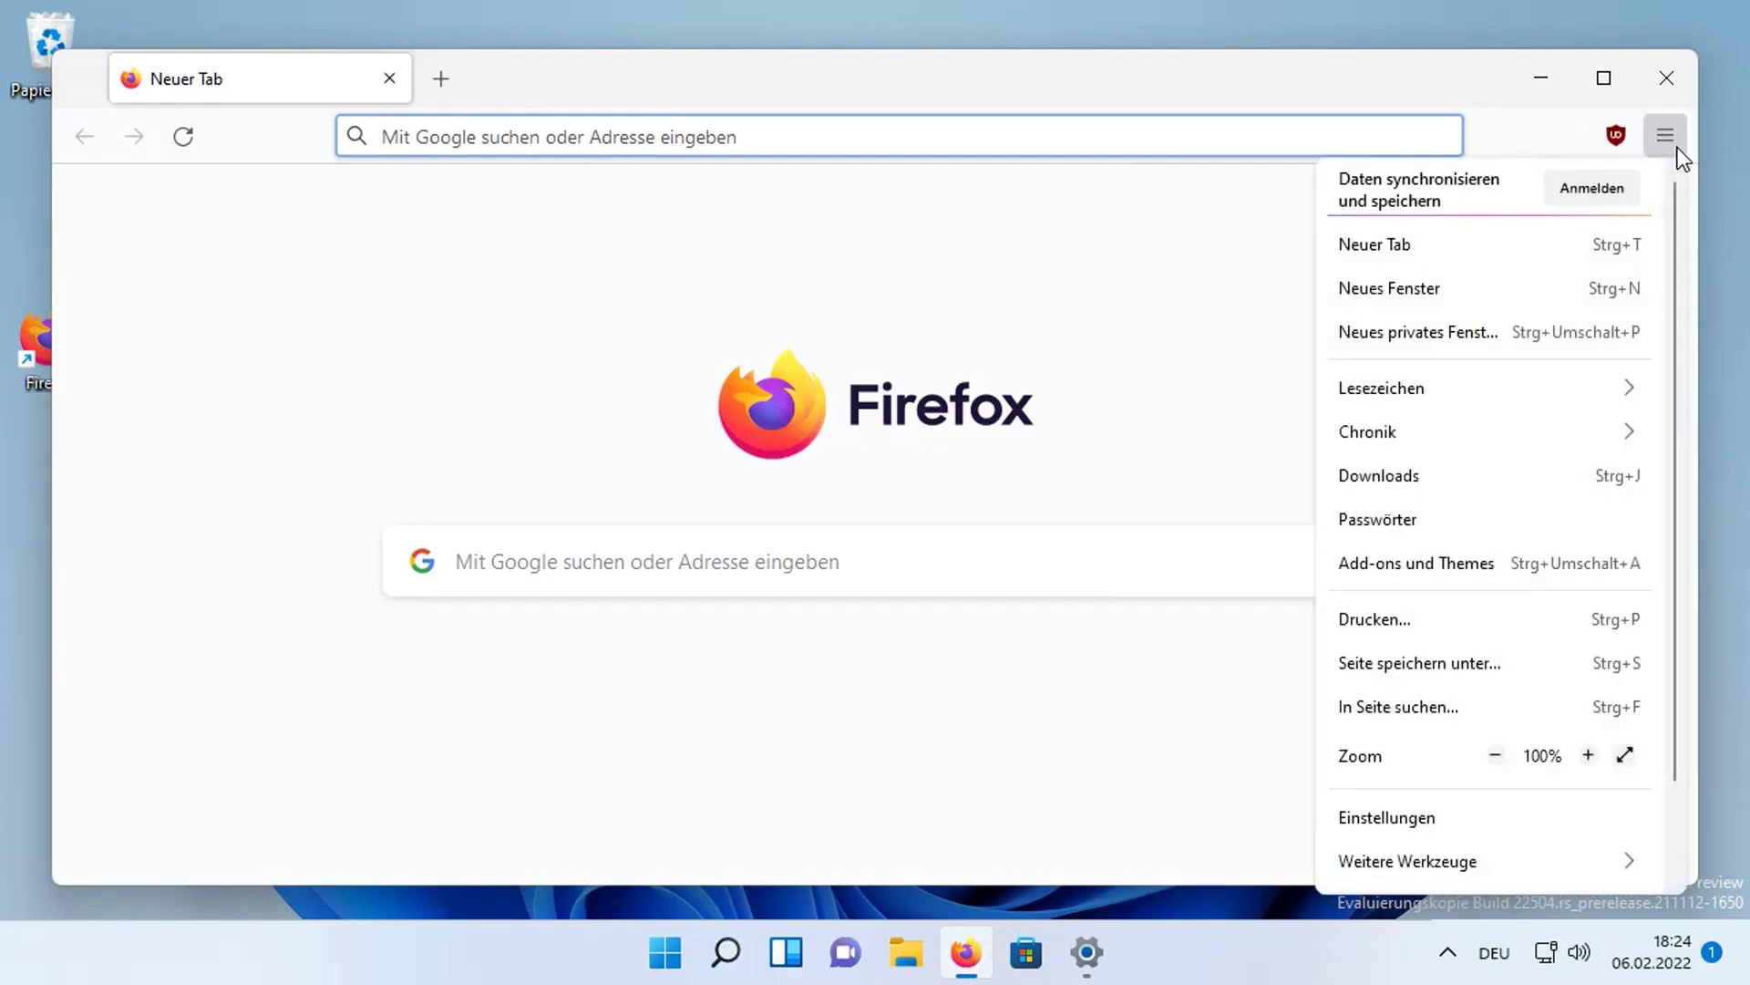
{"action": "left_click", "coordinate": [1385, 432]}
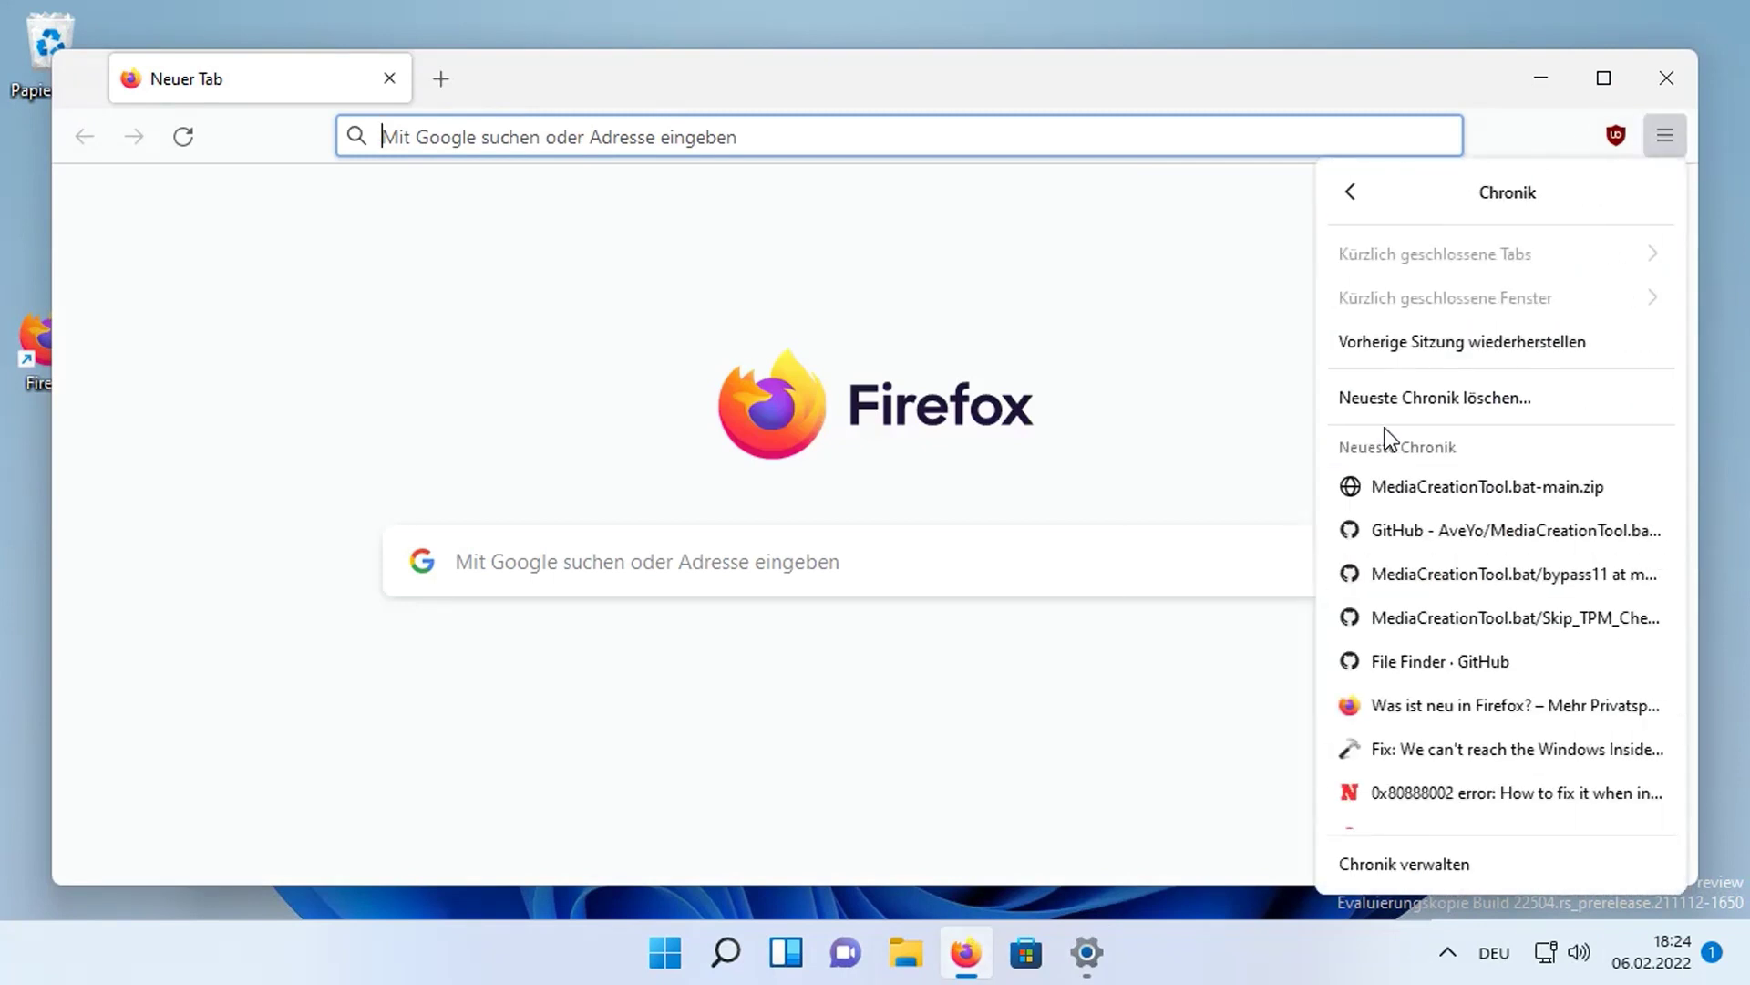
{"action": "left_click", "coordinate": [1380, 494]}
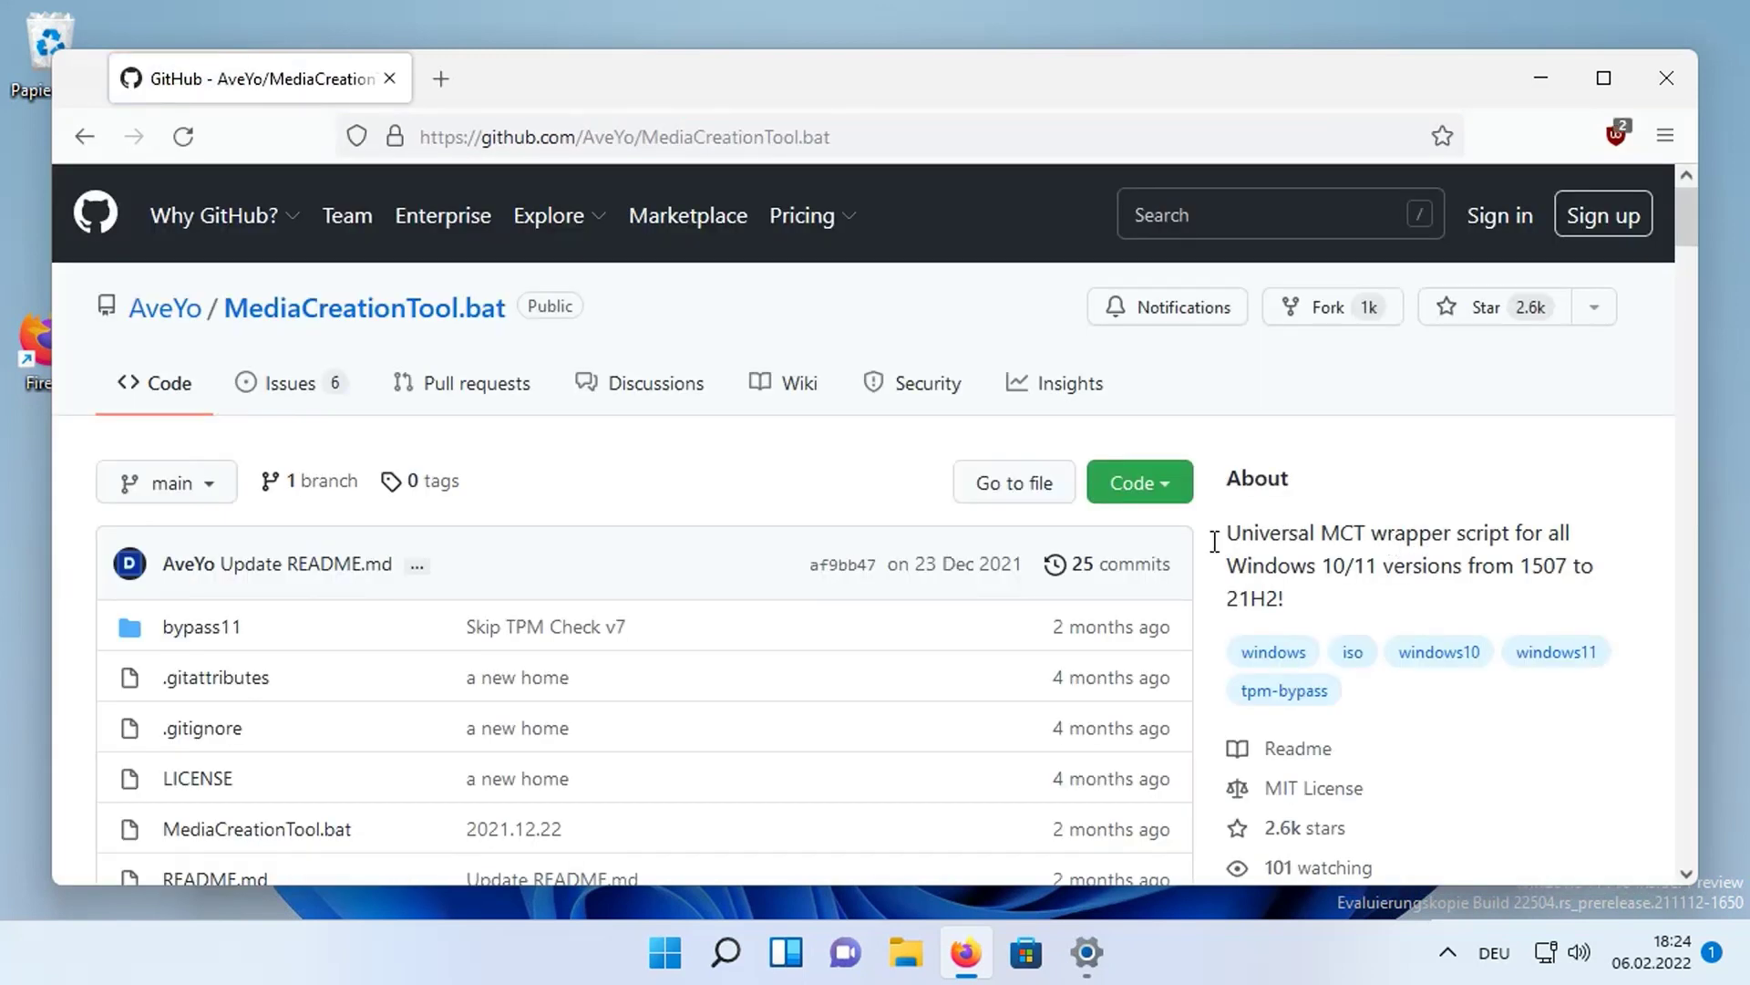
{"action": "left_click", "coordinate": [228, 627]}
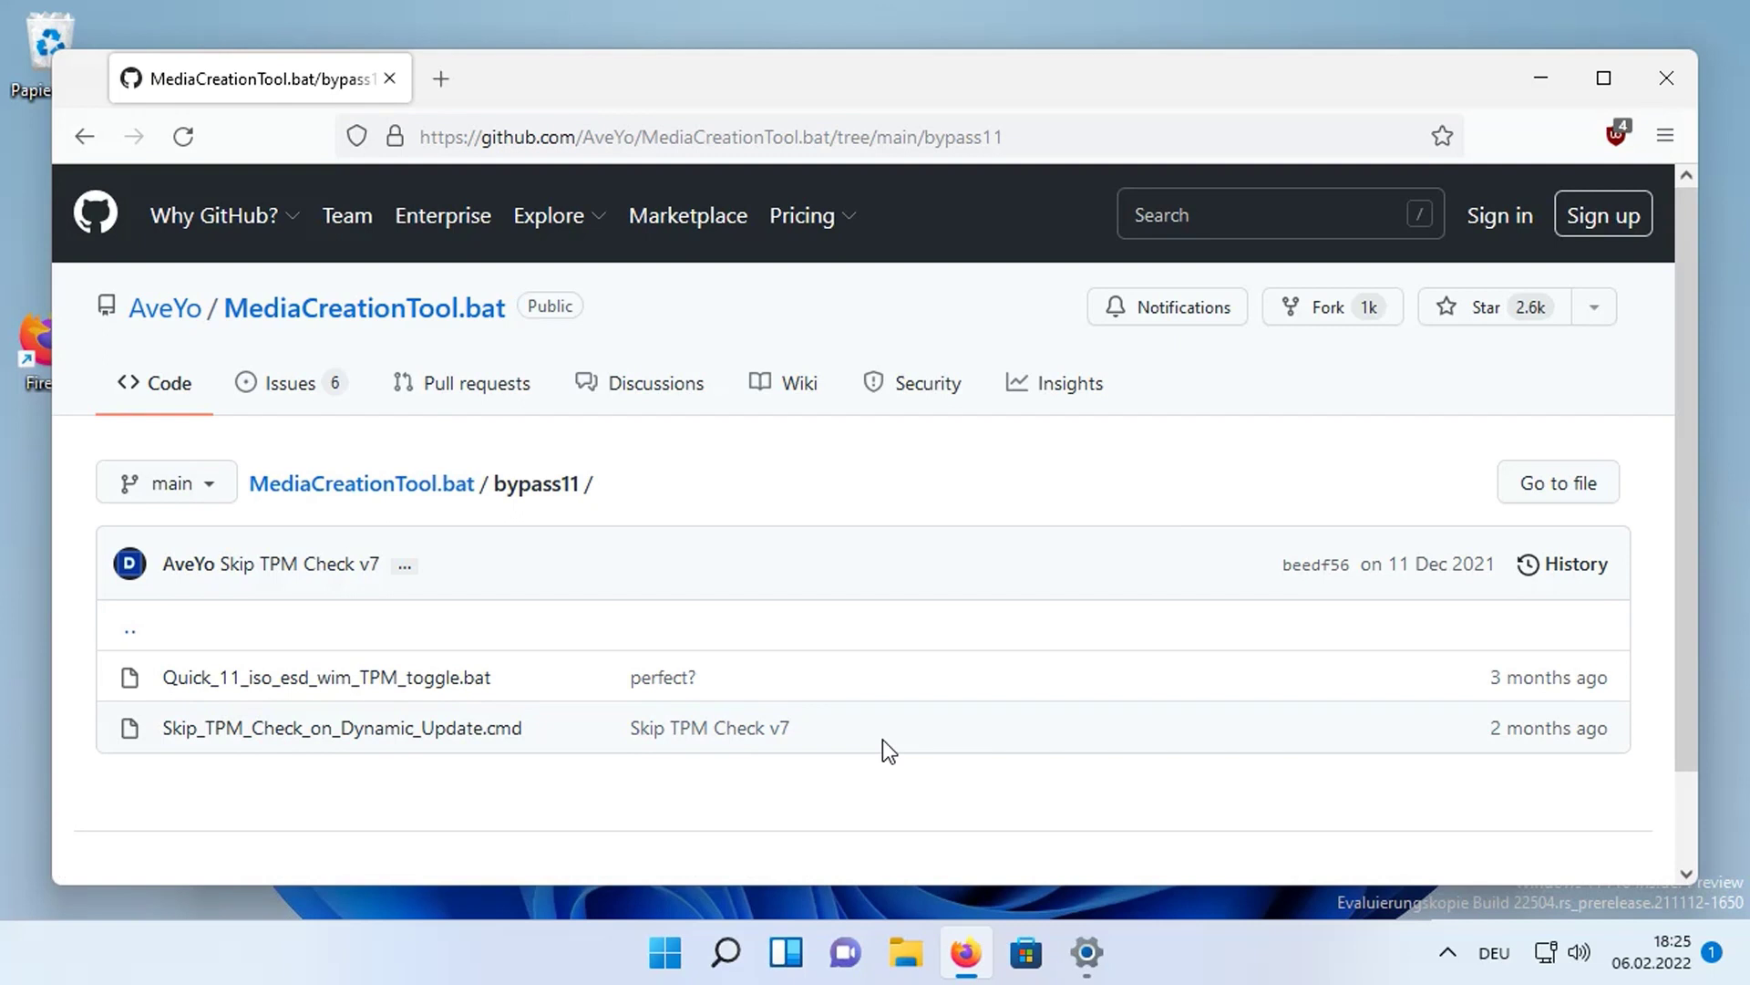
{"action": "left_click", "coordinate": [1541, 80]}
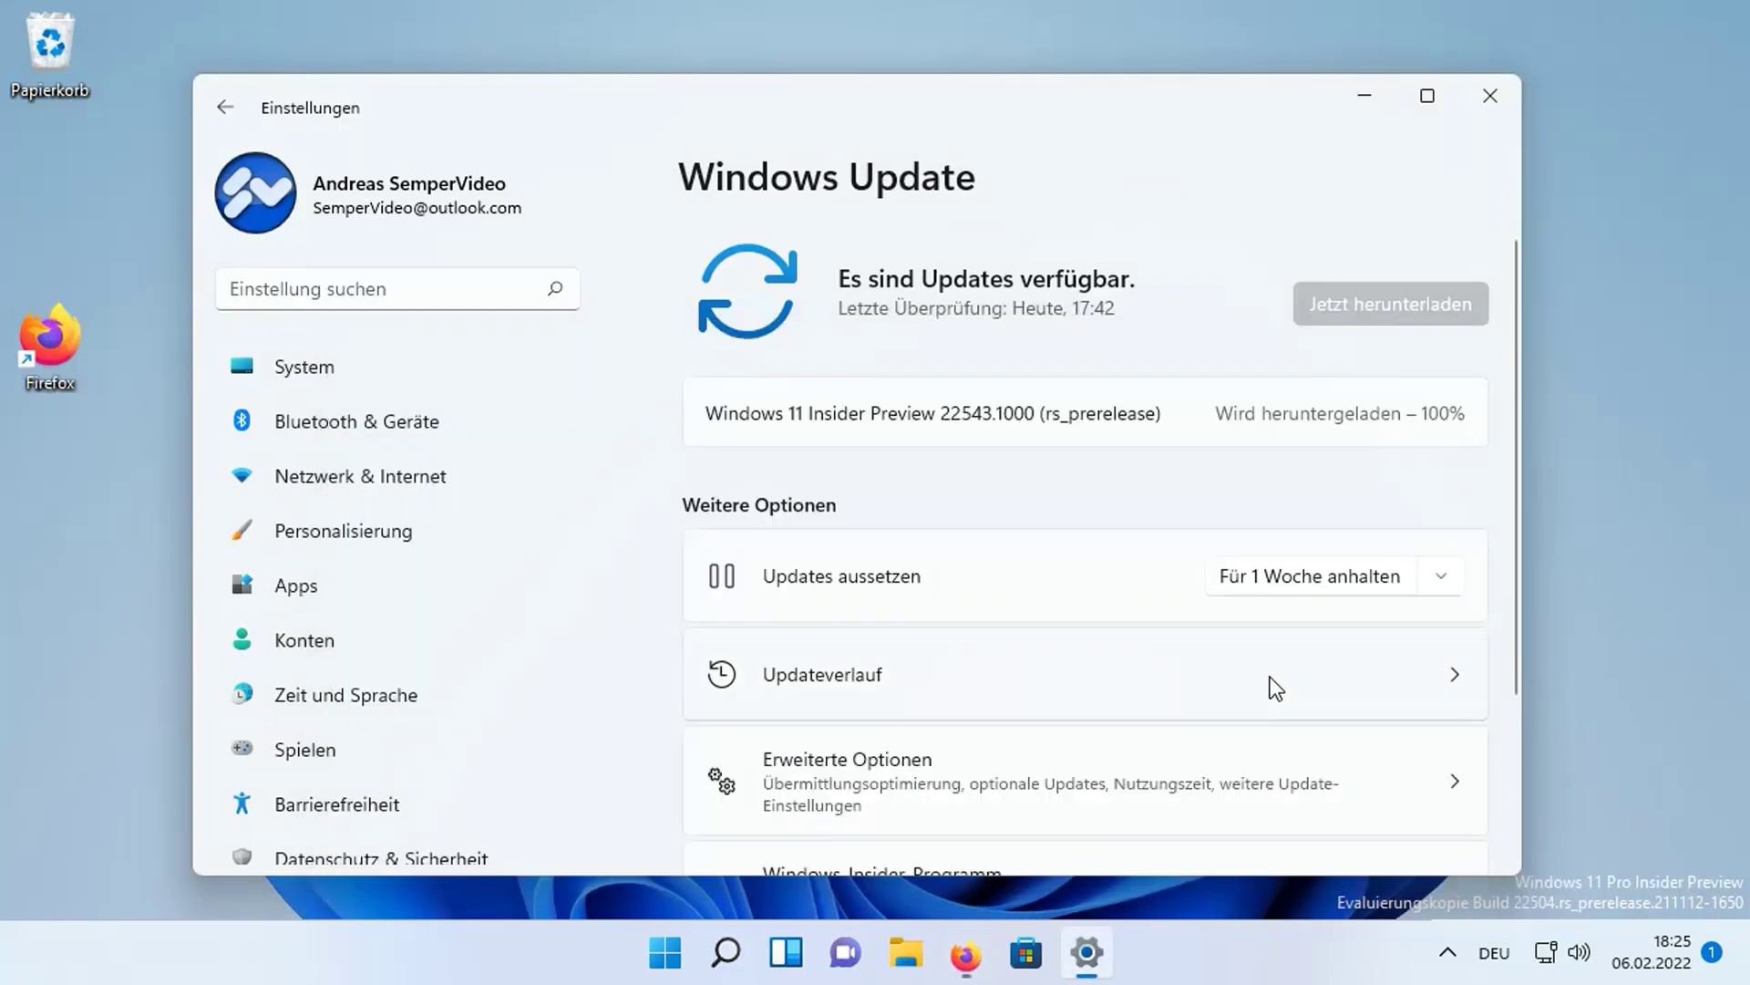